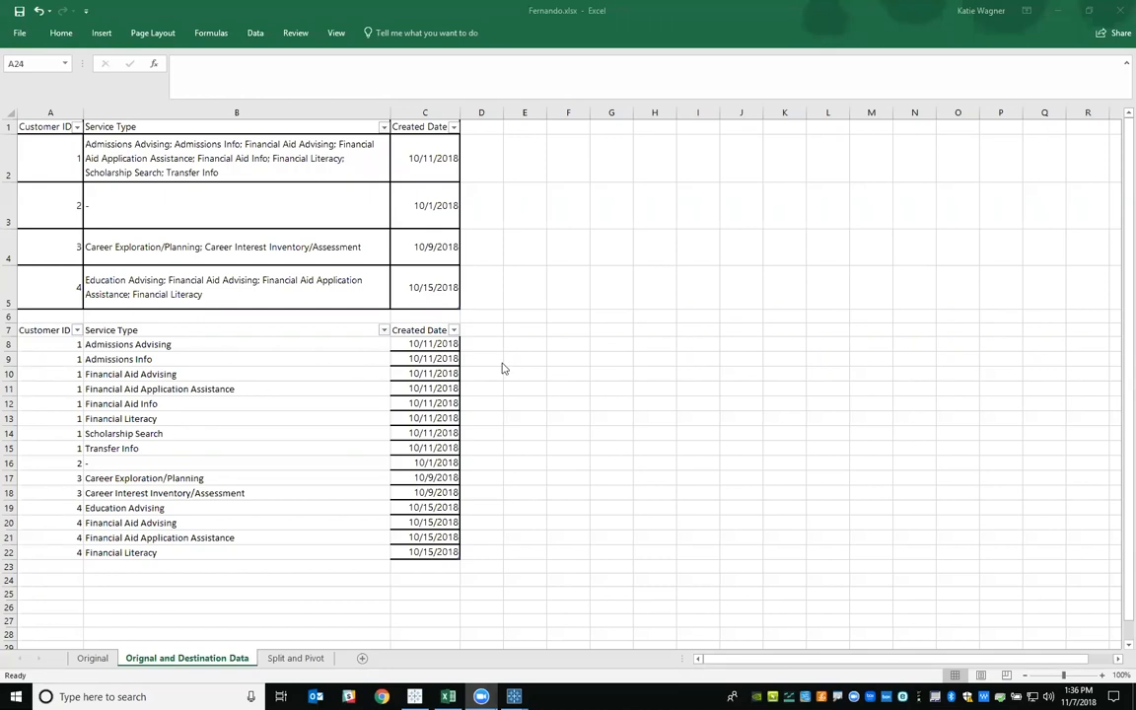
- Compare the customer rows holding several service types with the destination table listing one service type per row
left_click_drag(477, 234, 632, 234)
left_click(248, 161)
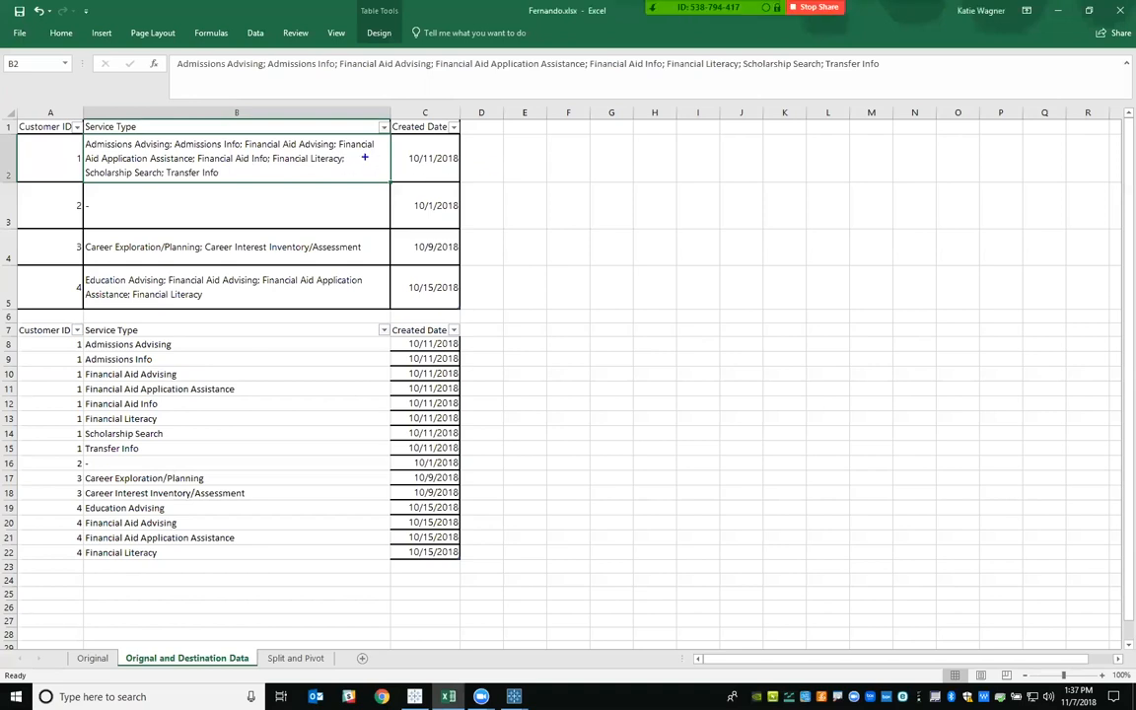
left_click_drag(365, 158, 524, 158)
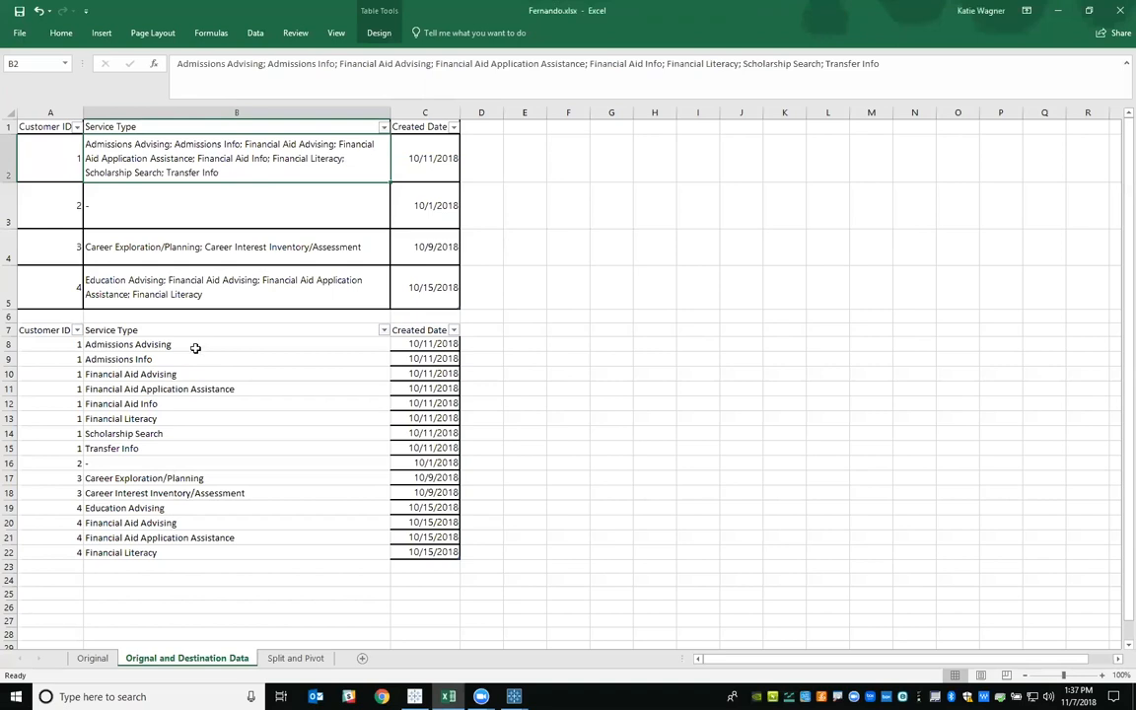
left_click_drag(183, 344, 176, 419)
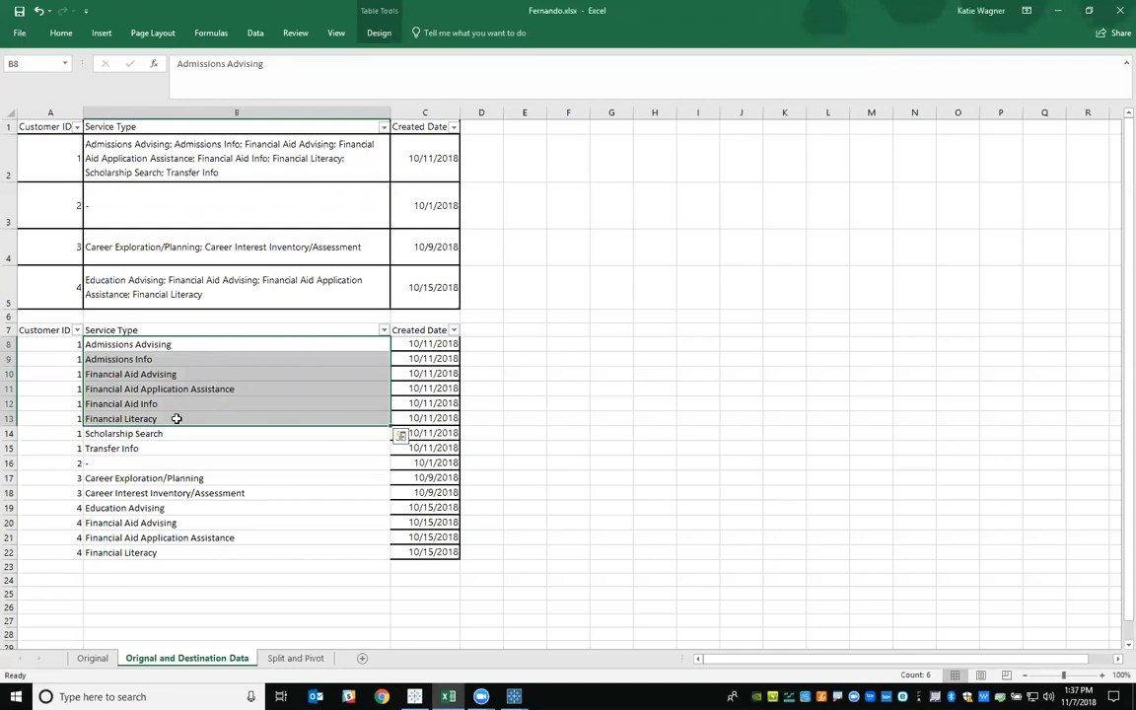
left_click(176, 418)
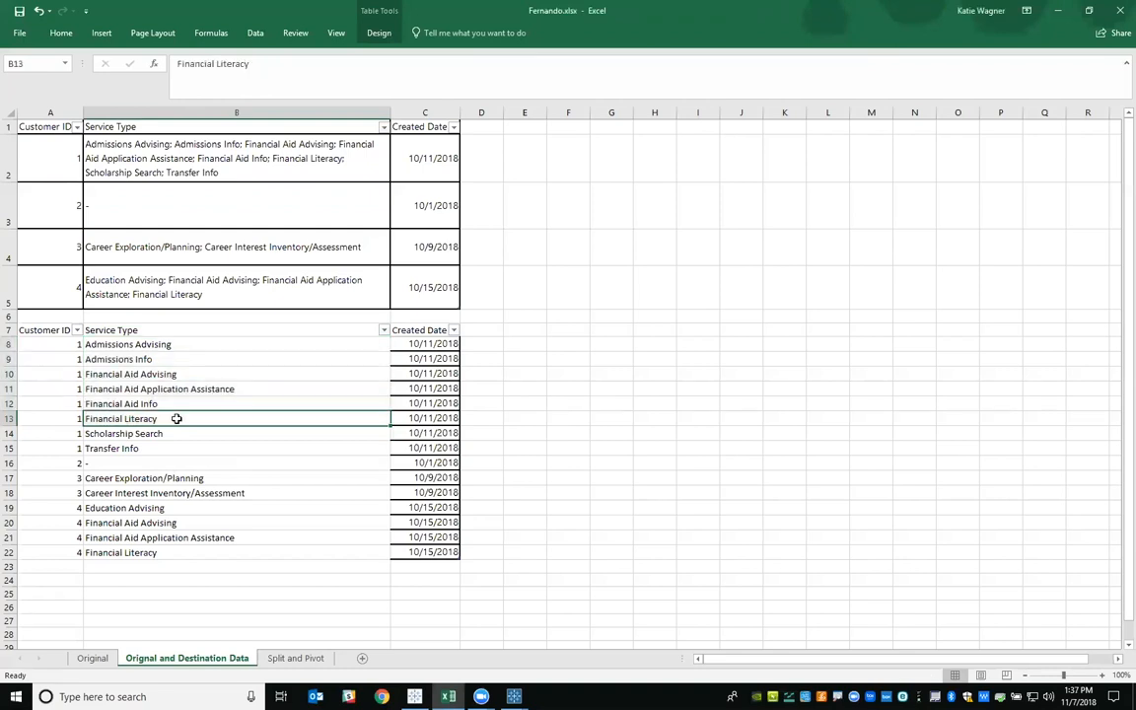
- Examine the Split and Pivot sheet, comparing the Selection 1 to Selection 8 columns with the pivoted Selection table
left_click(294, 658)
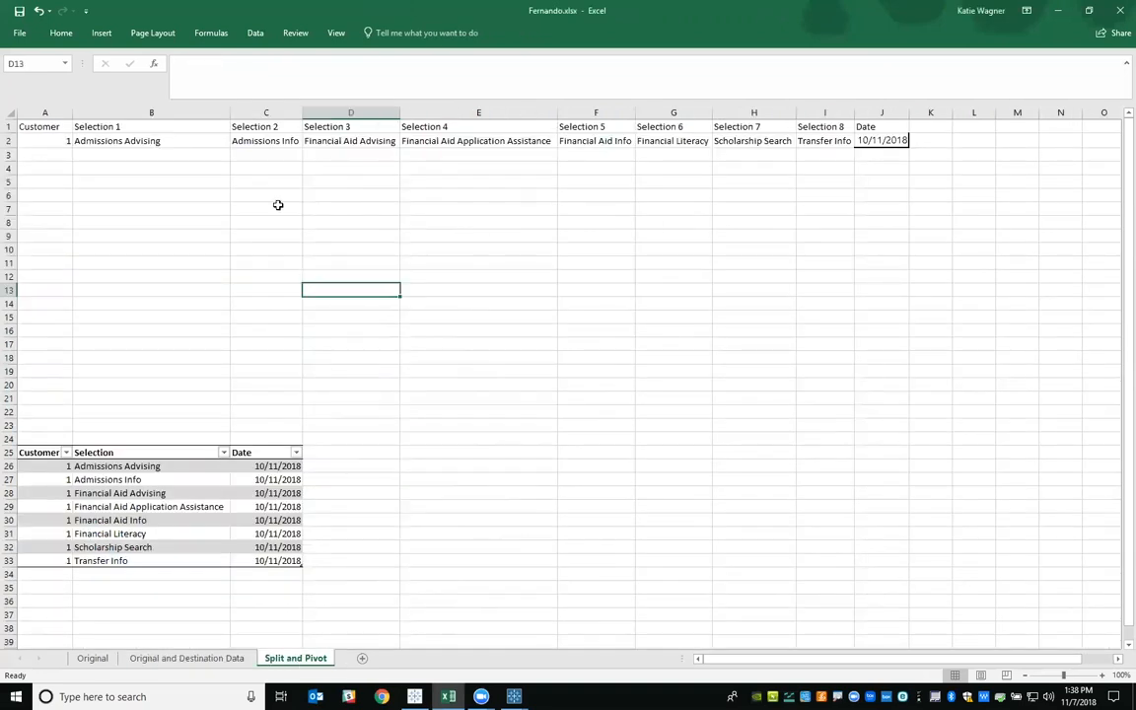
key("ctrl+2")
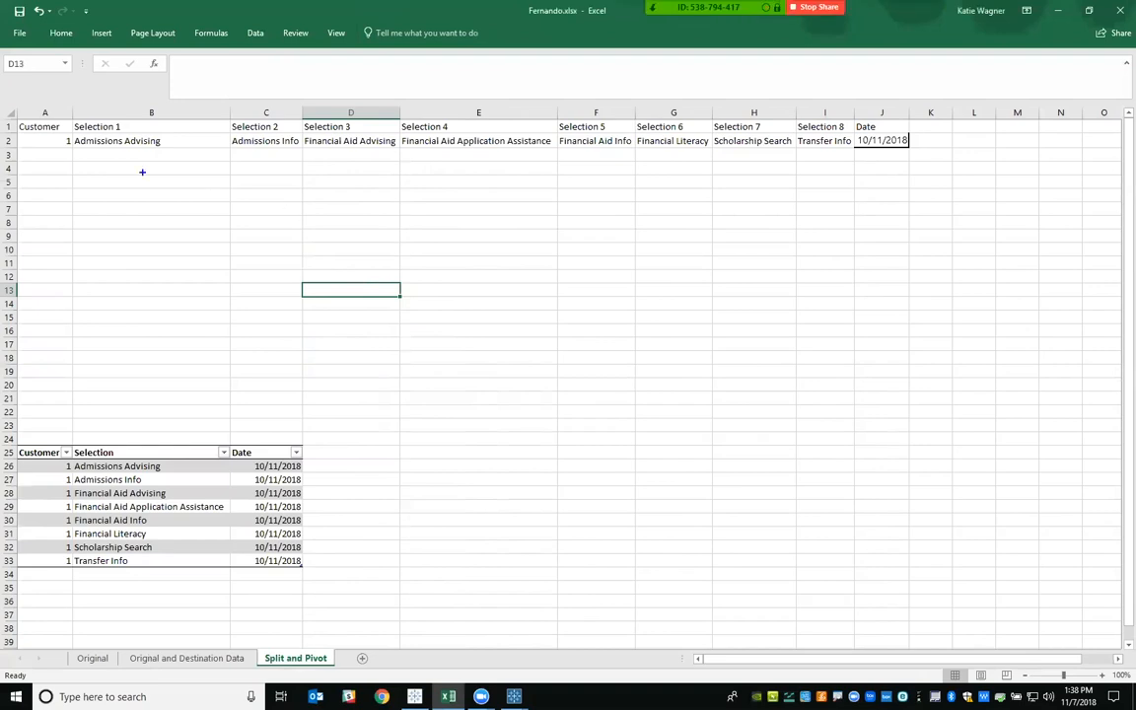
mouse_move(69, 110)
left_mouse_down()
mouse_move(390, 165)
mouse_move(707, 163)
mouse_move(862, 147)
left_mouse_up()
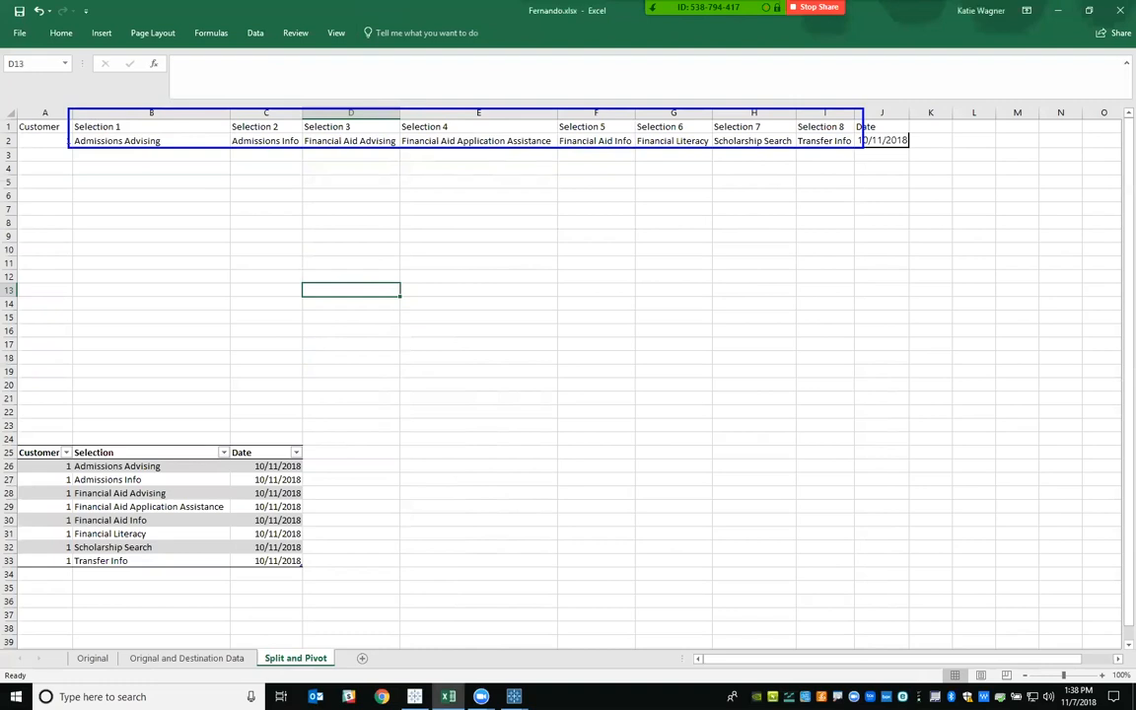
mouse_move(504, 172)
left_mouse_down()
mouse_move(558, 325)
mouse_move(368, 515)
mouse_move(347, 520)
mouse_move(340, 506)
mouse_move(341, 531)
mouse_move(360, 545)
left_mouse_up()
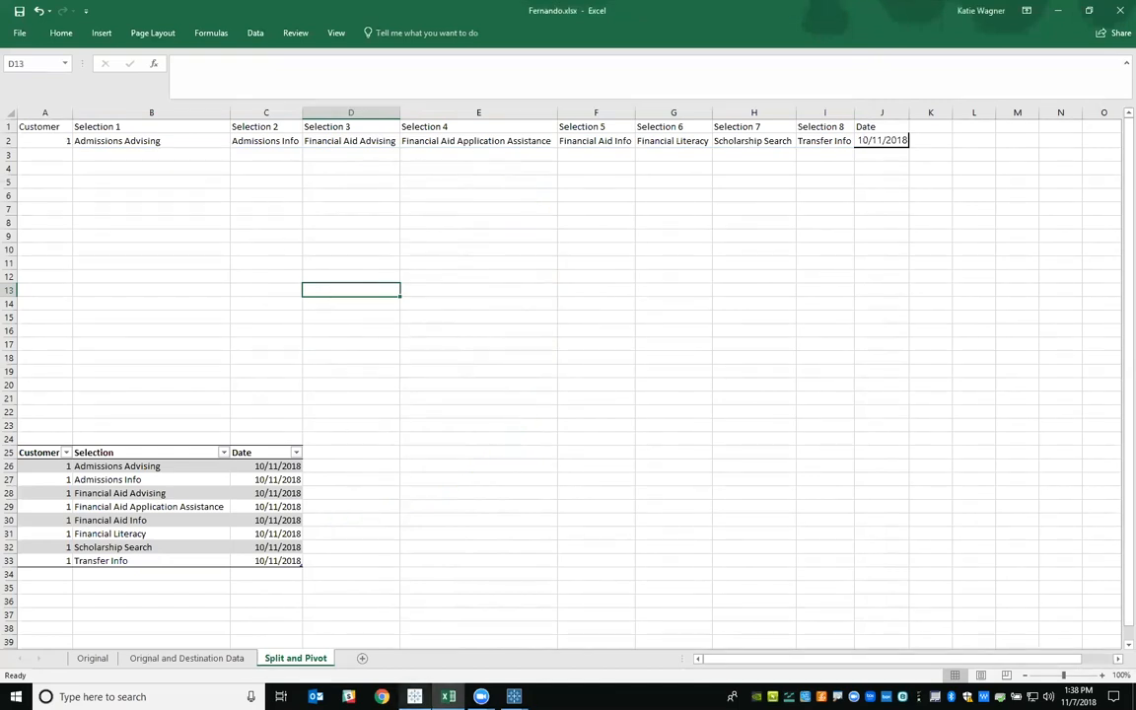
- Switch to Tableau and check the available options for the Service Type field selected together with its first two split fields
left_click(414, 697)
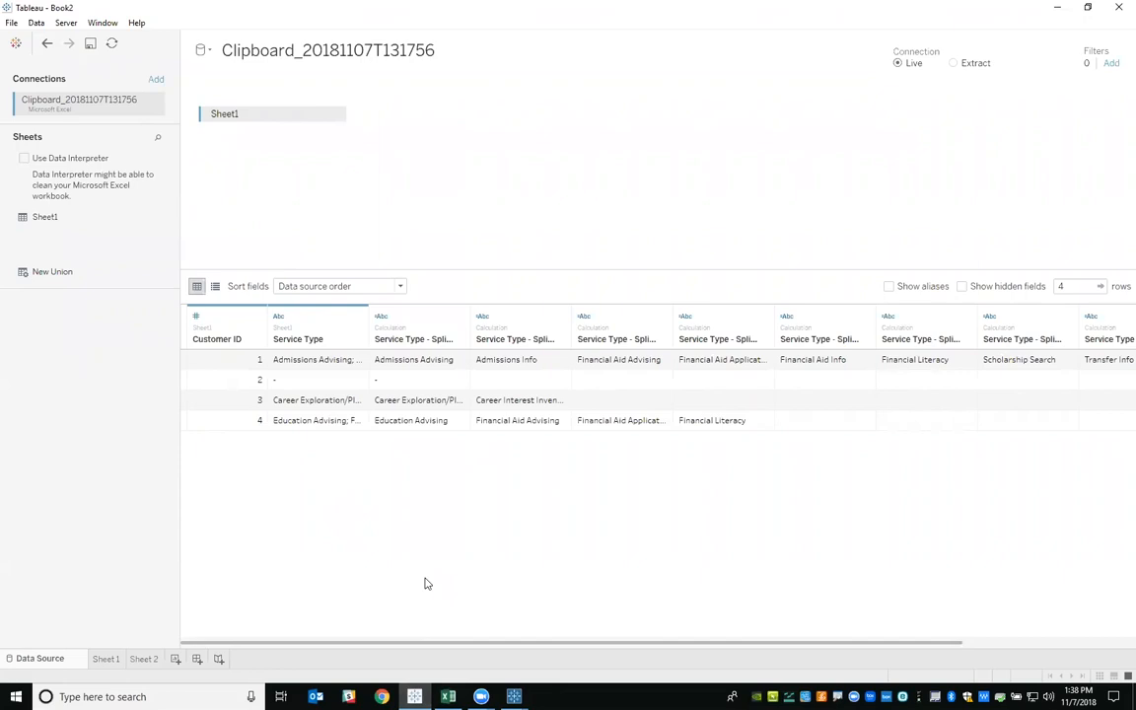
left_click(331, 323)
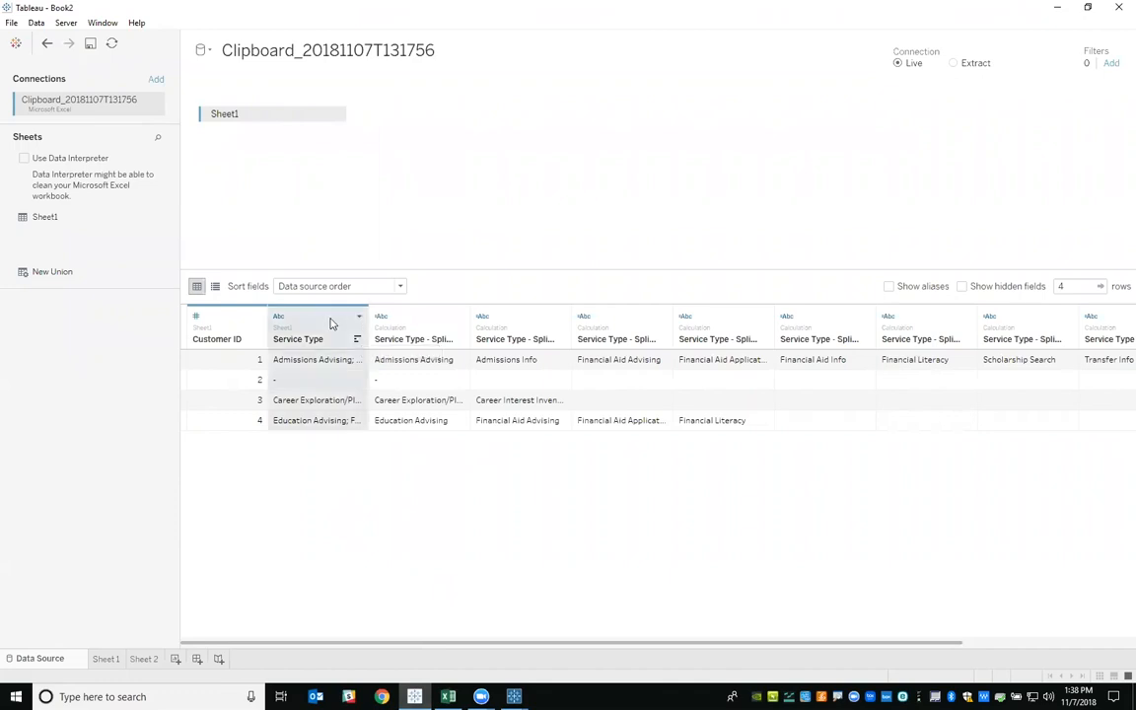
left_click(522, 326, "shift")
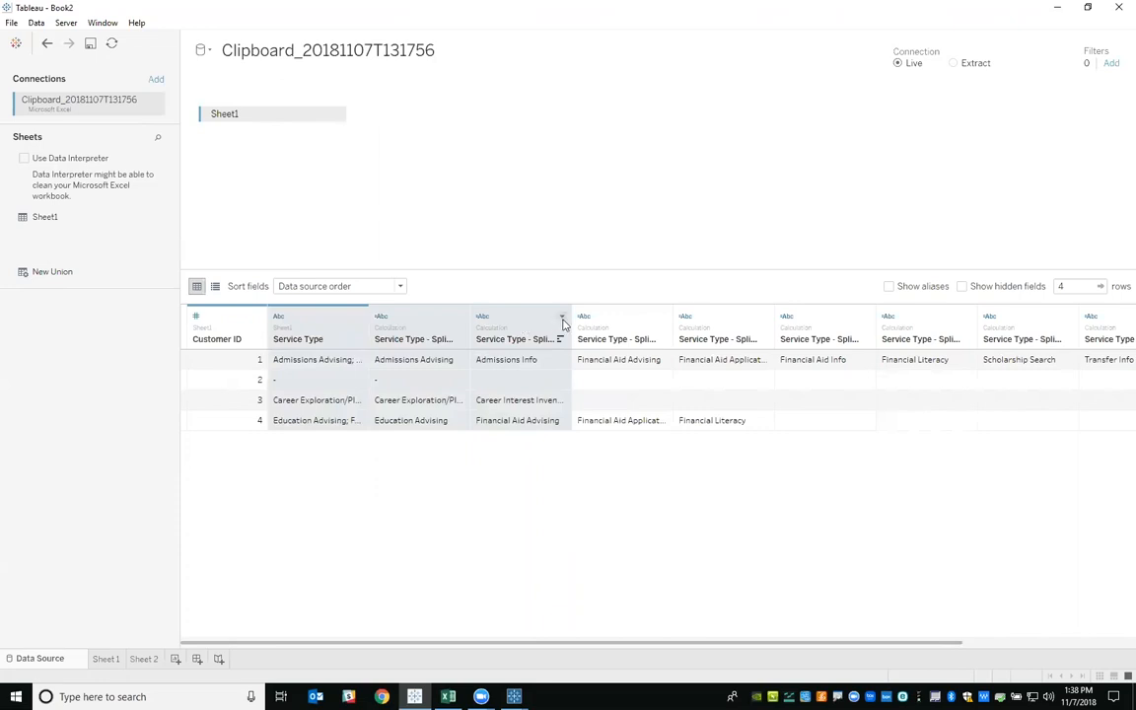
left_click(562, 319)
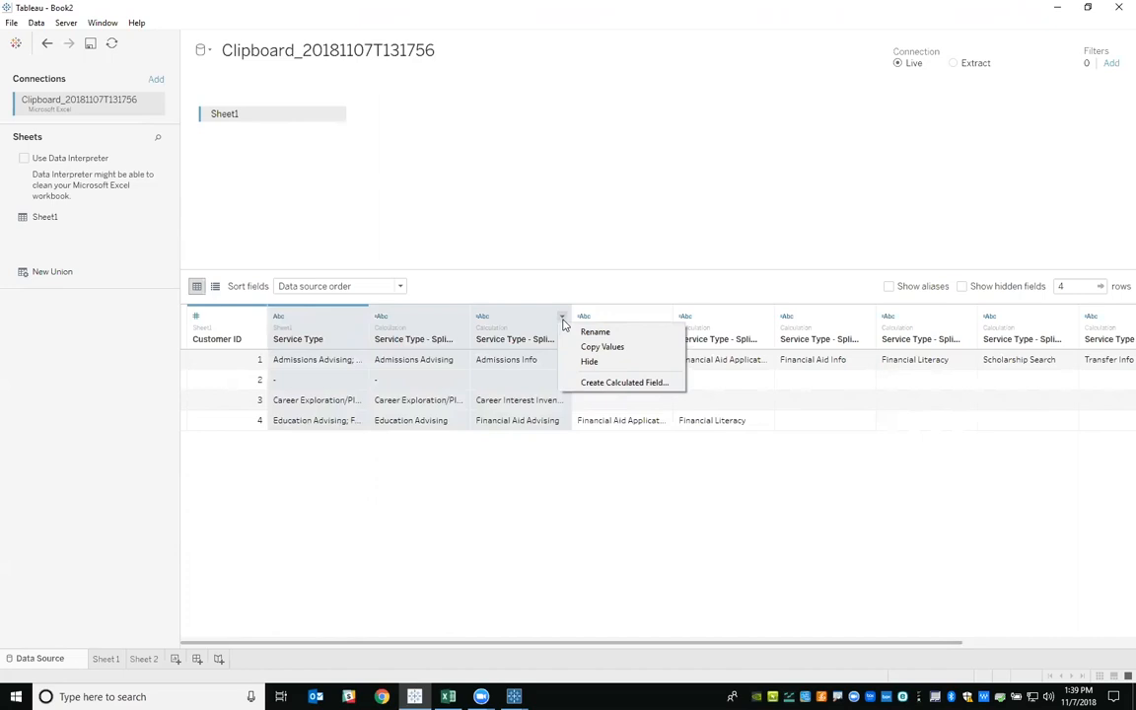
left_click(570, 286)
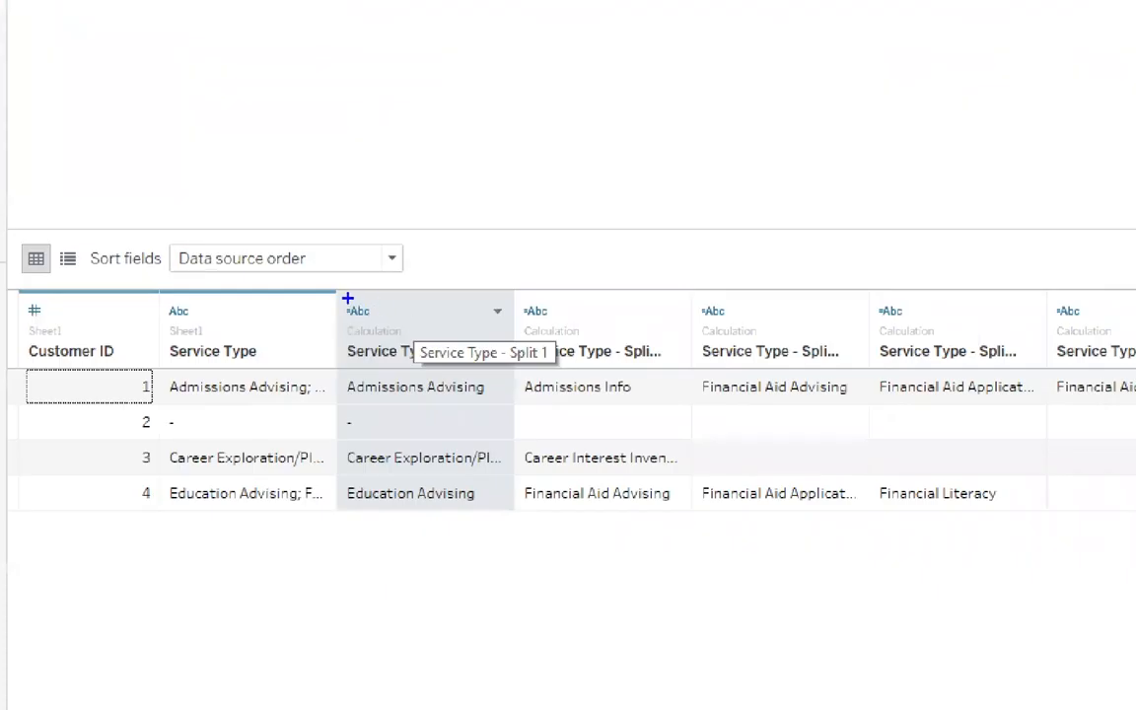
- Check the available options for only the first three calculated Service Type split fields
left_click_drag(350, 312, 389, 323)
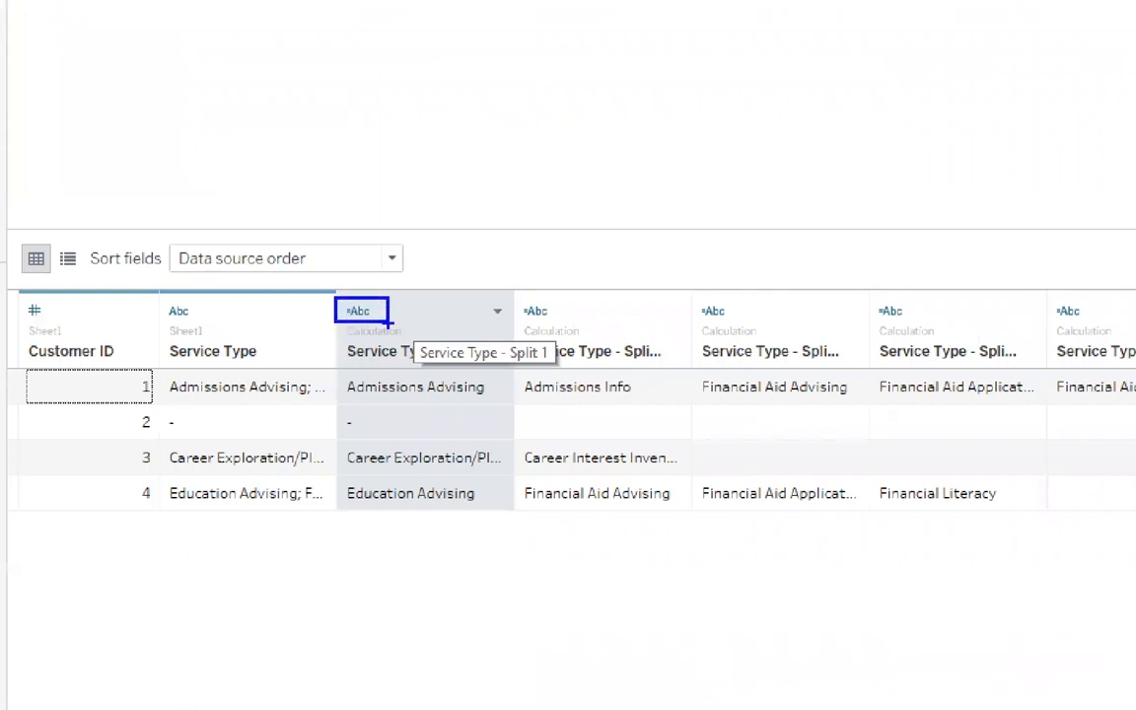
key("Escape")
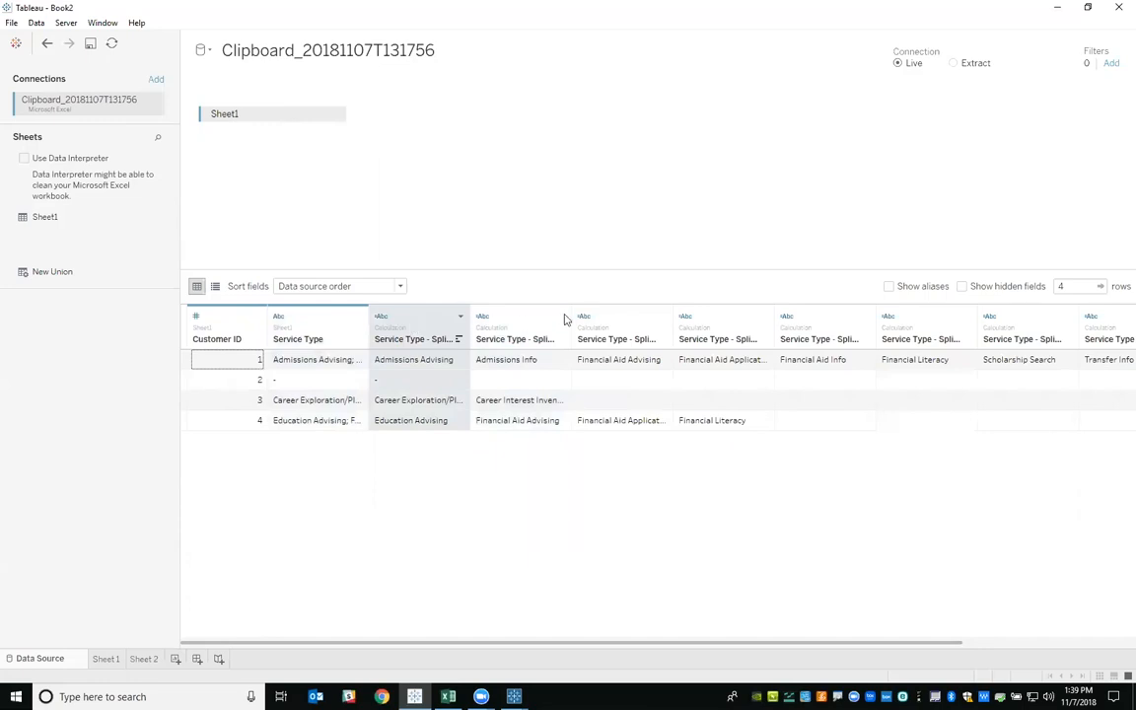
left_click(632, 330, "shift")
left_click(664, 317)
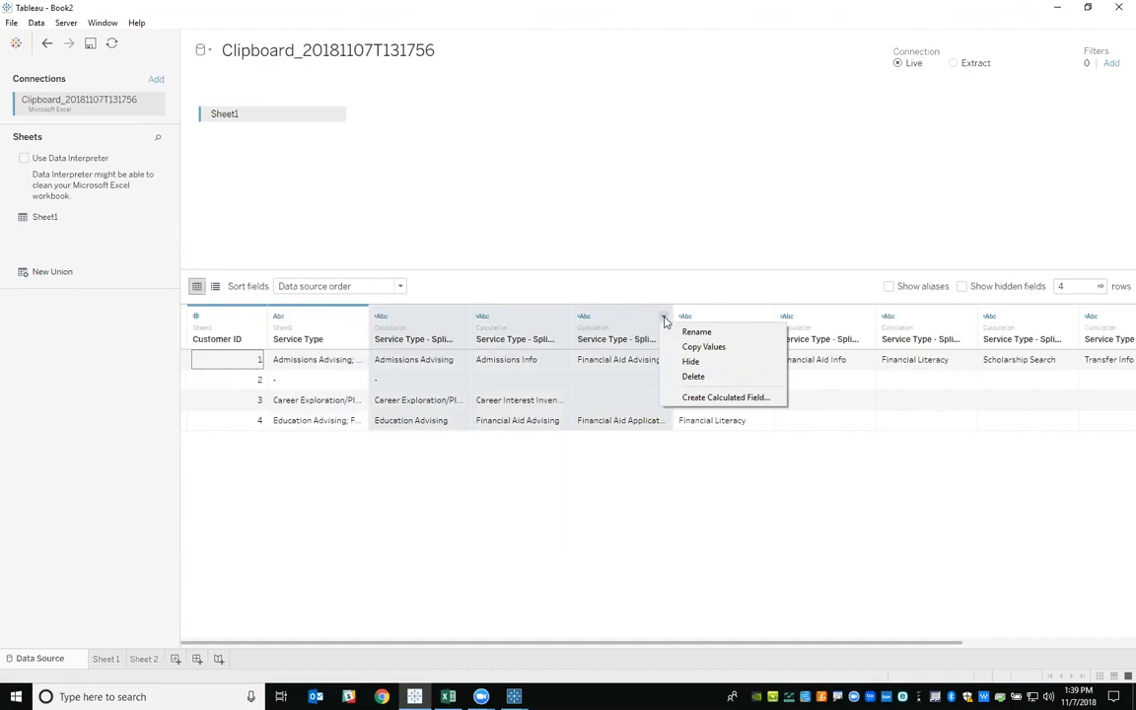
left_click(656, 265)
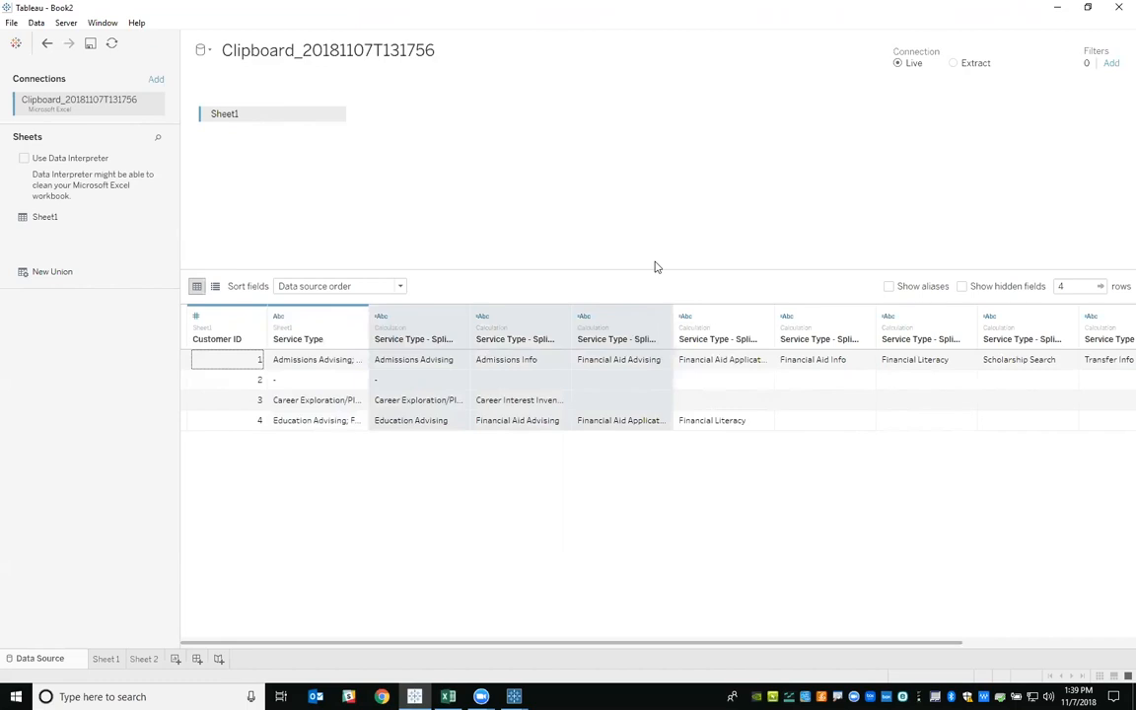
- Switch back to the Excel workbook and review the source and target tables on the Orignal and Destination Data sheet
mouse_move(513, 697)
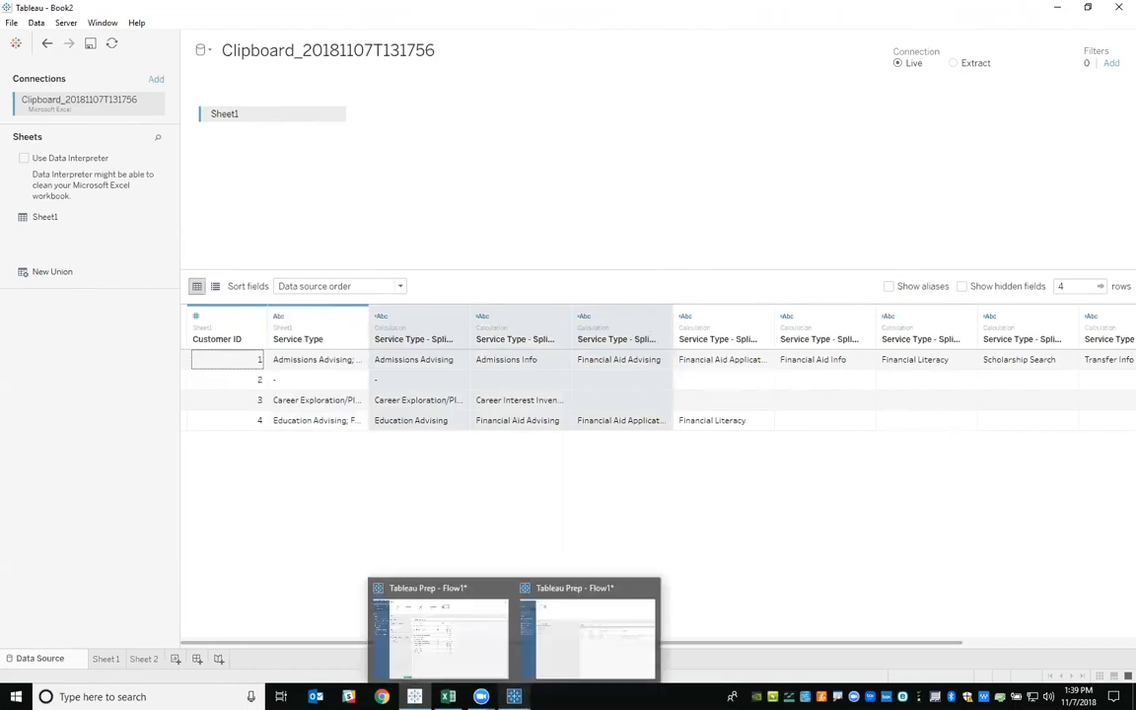
left_click(448, 696)
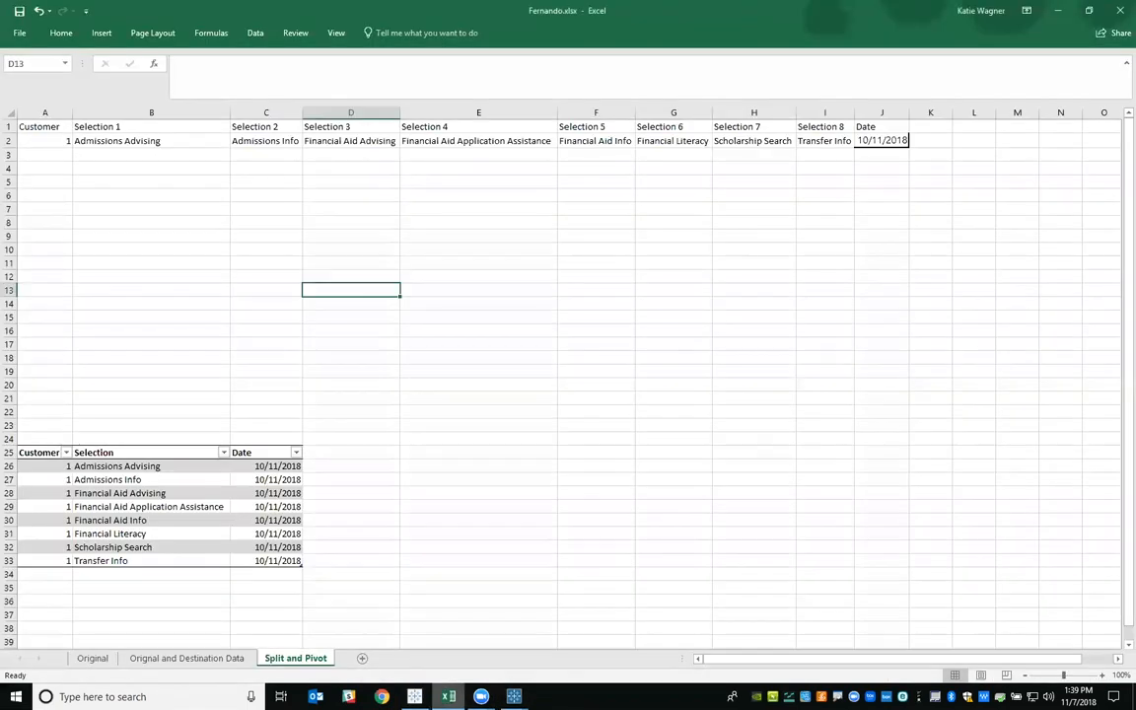
left_click(186, 658)
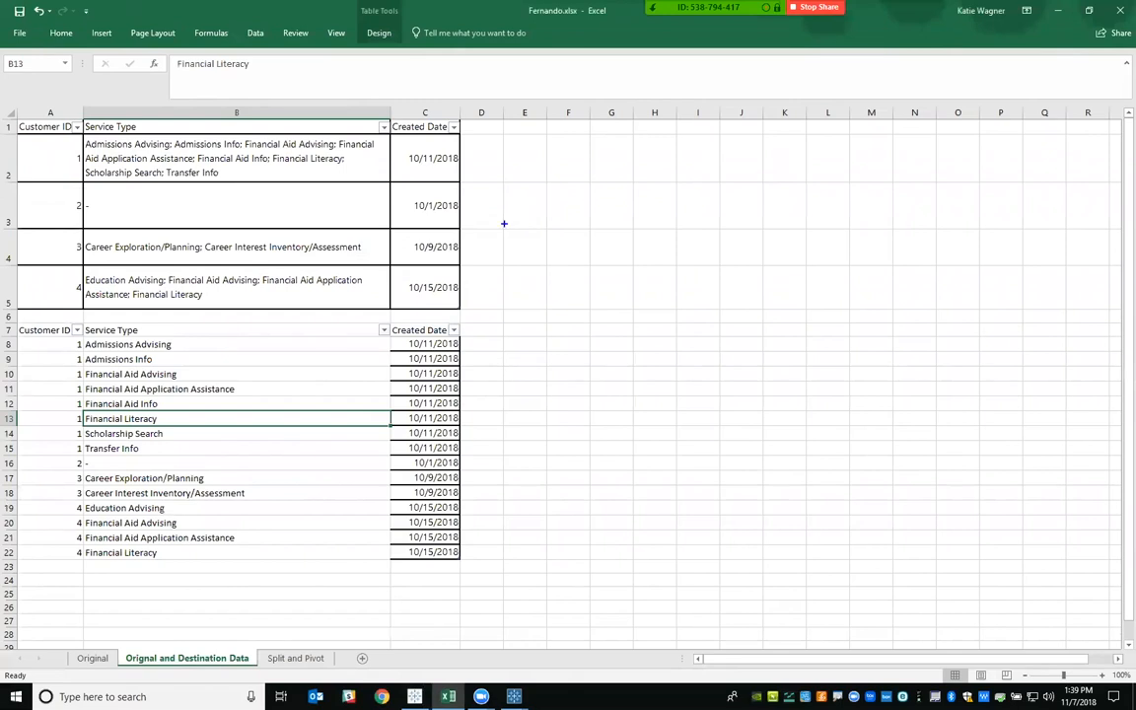
left_click_drag(478, 201, 638, 177)
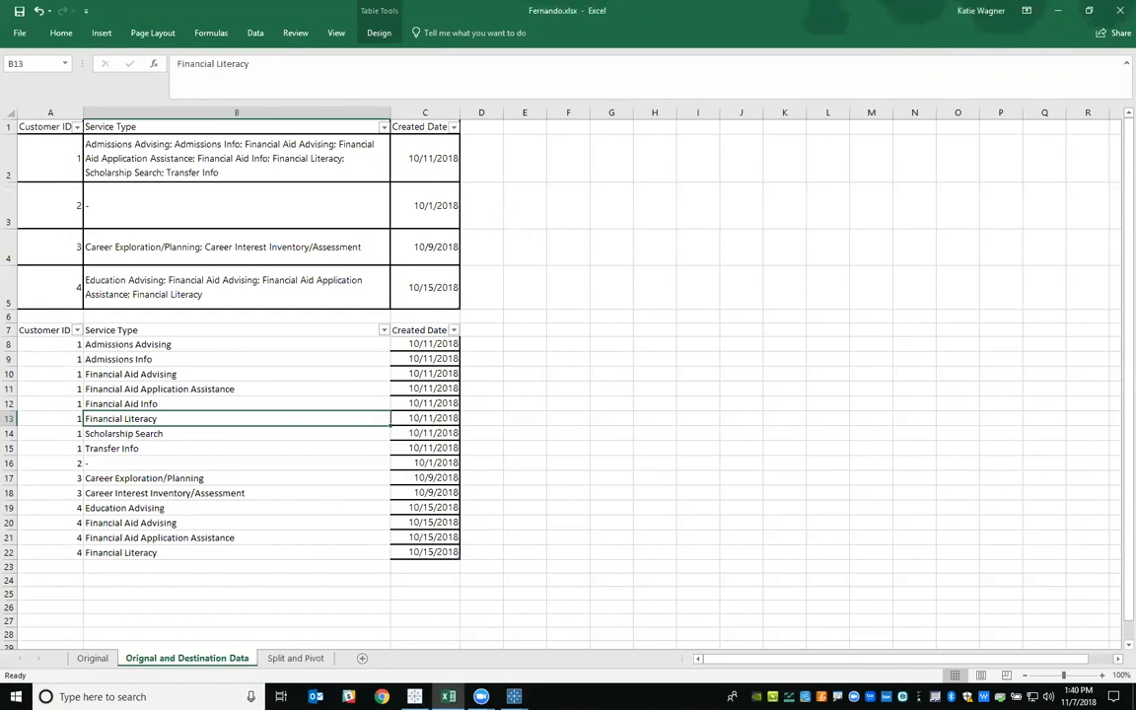
- Switch to the Tableau Prep flow with the Original input and review its Excel connection and included fields
left_click(514, 696)
left_click(578, 641)
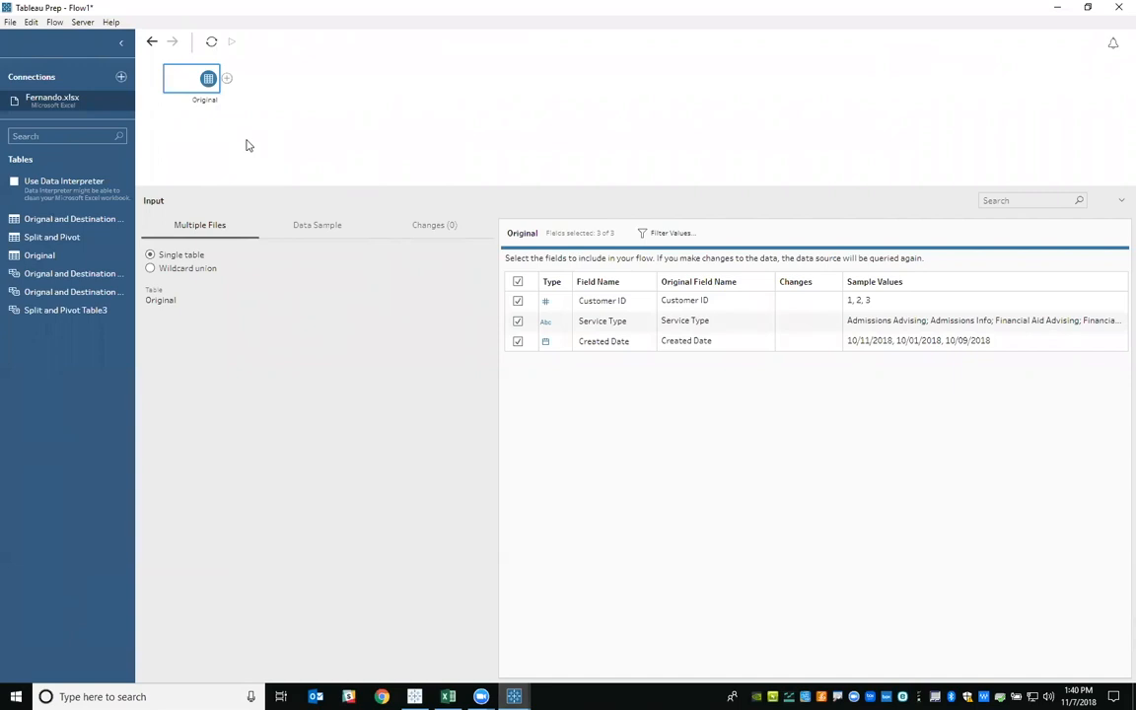
left_click_drag(1, 62, 136, 120)
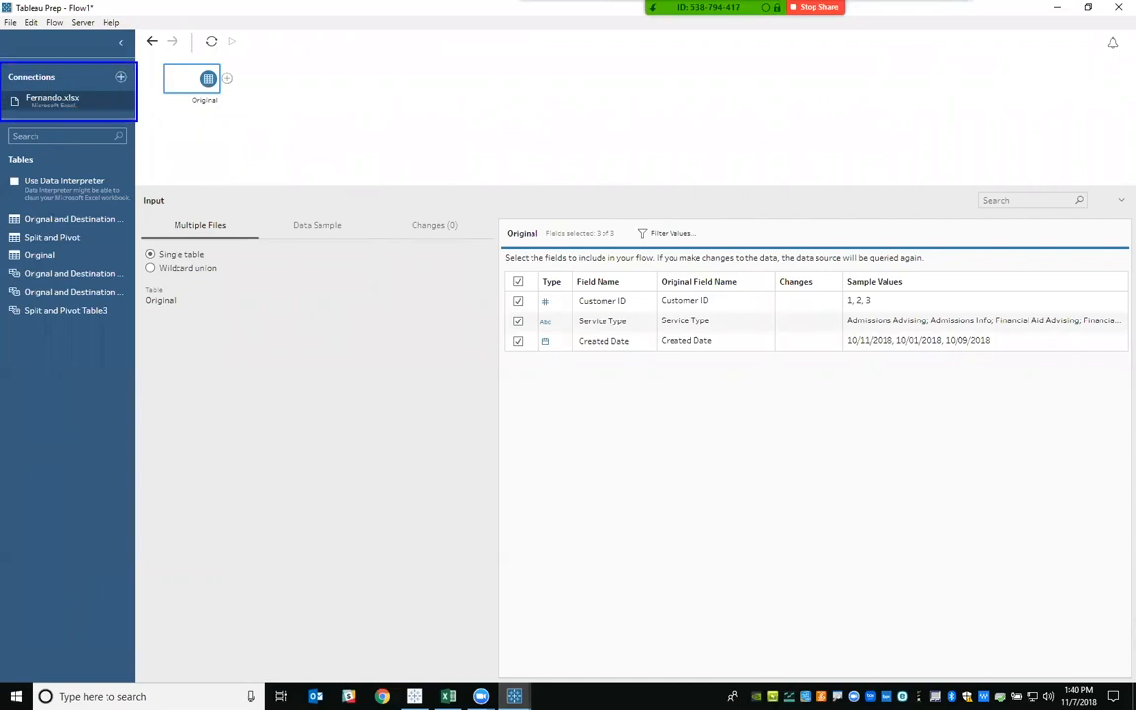
mouse_move(187, 87)
left_mouse_down()
mouse_move(91, 164)
mouse_move(51, 257)
left_mouse_up()
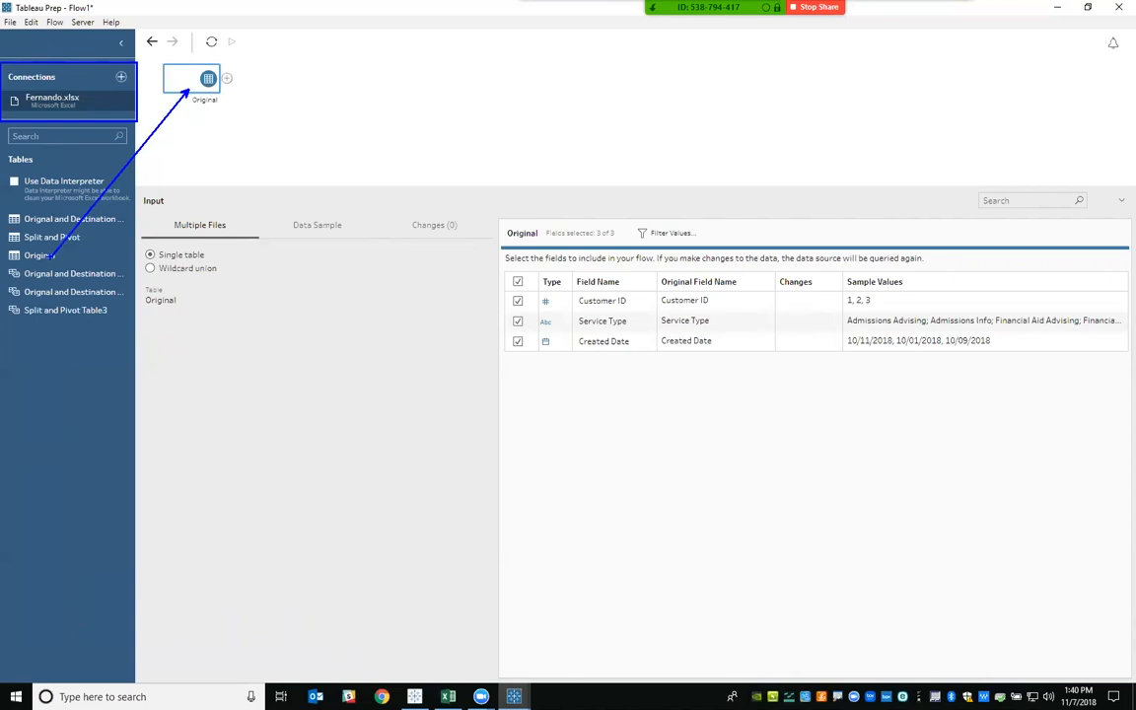
mouse_move(605, 394)
left_mouse_down()
mouse_move(605, 362)
mouse_move(607, 404)
left_mouse_up()
key("Escape")
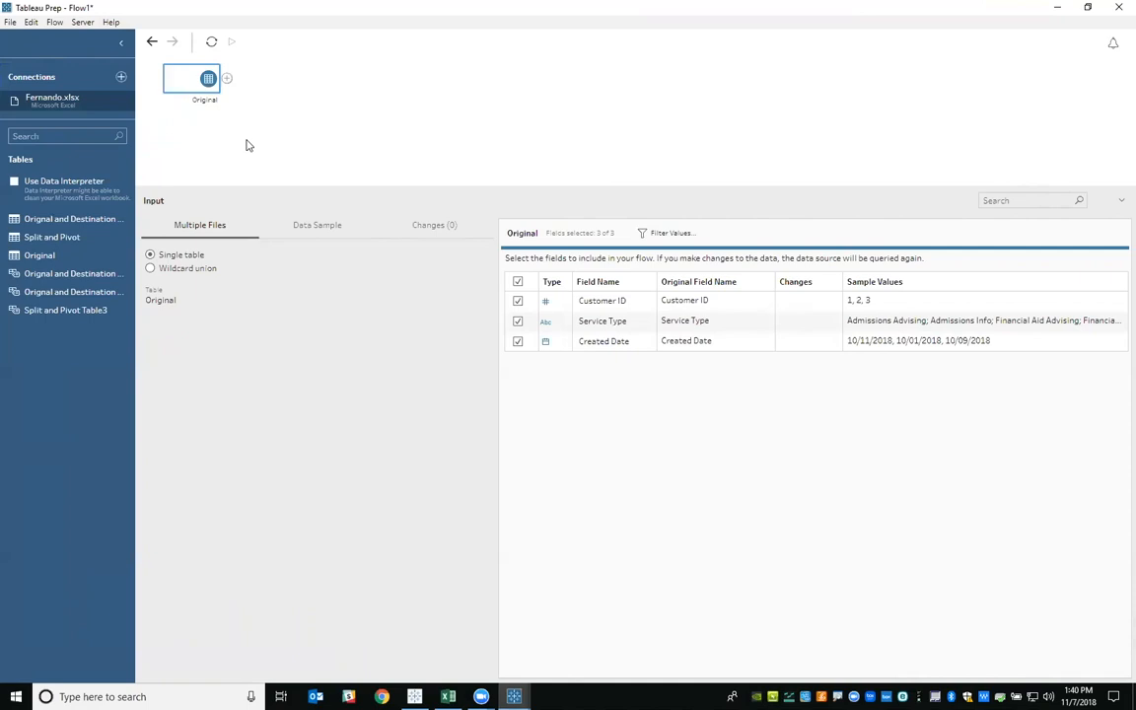
- Add a cleaning step after the Original input and review the Service Type values in it
left_click(226, 80)
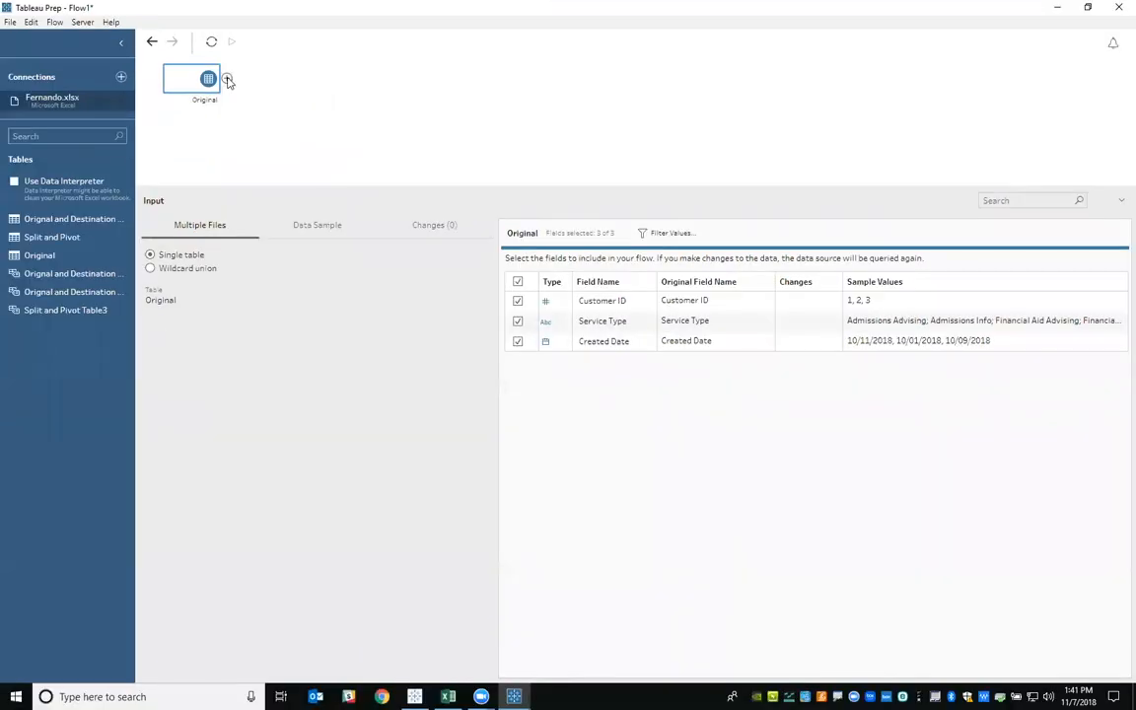
left_click(226, 84)
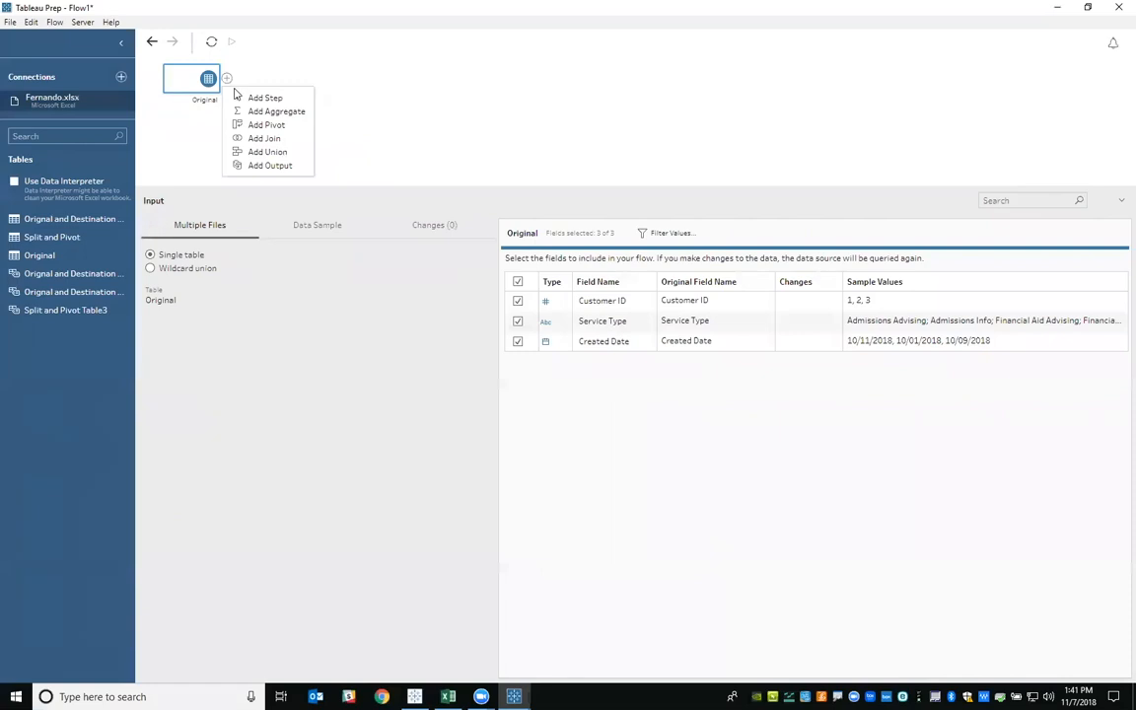
left_click(265, 98)
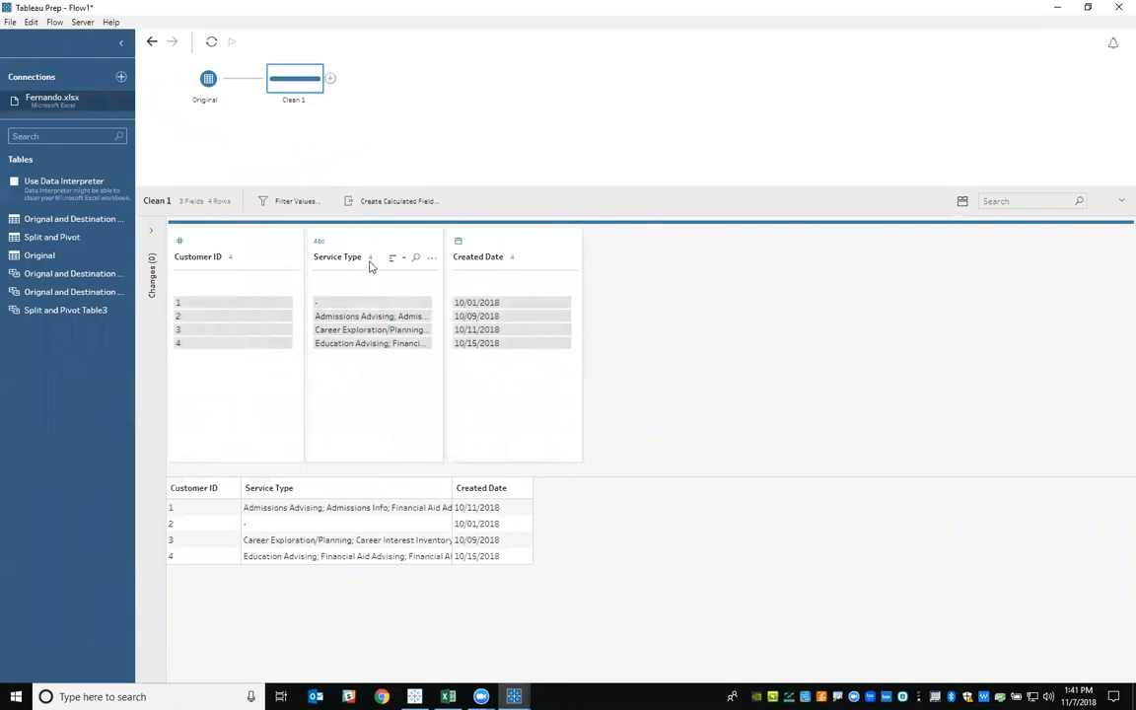
key("ctrl+2")
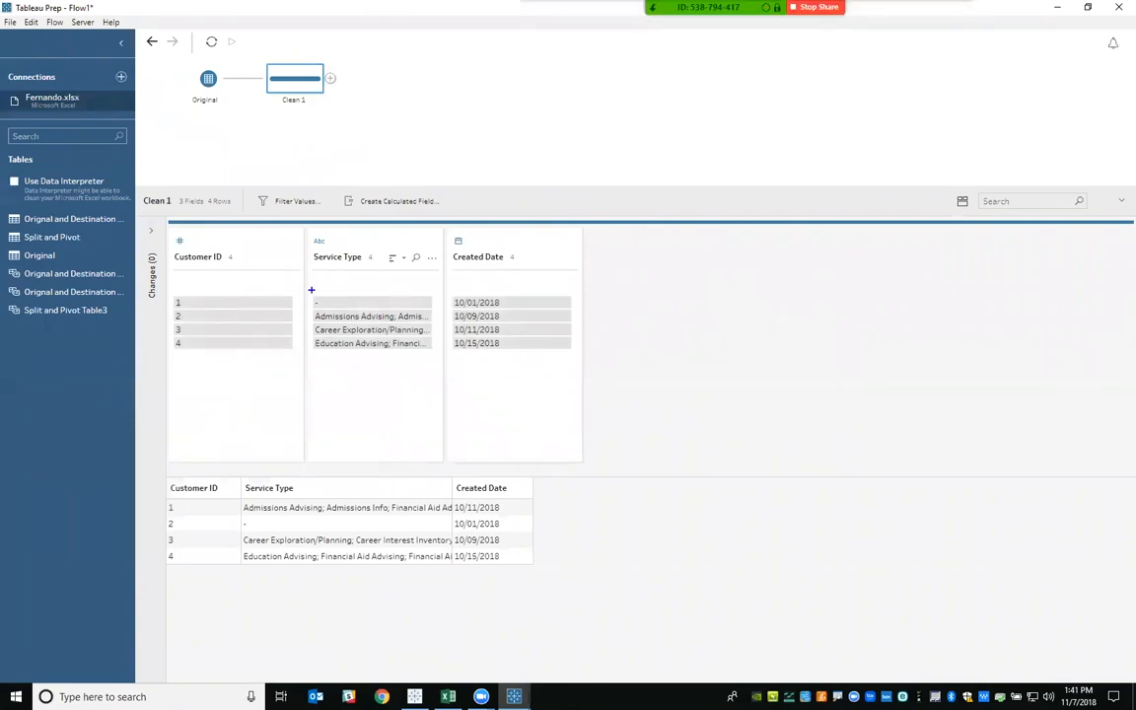
left_click_drag(310, 292, 440, 310)
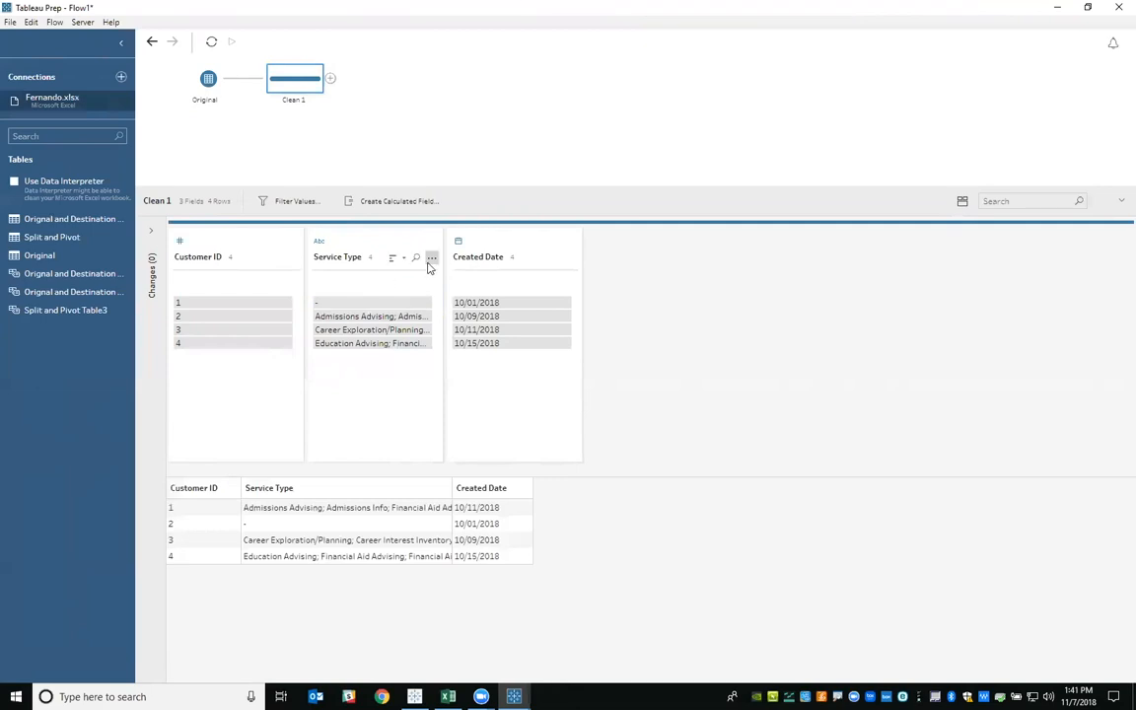
- Apply a custom split to the Service Type field using the semicolon separator and splitting off all fields
left_click(431, 258)
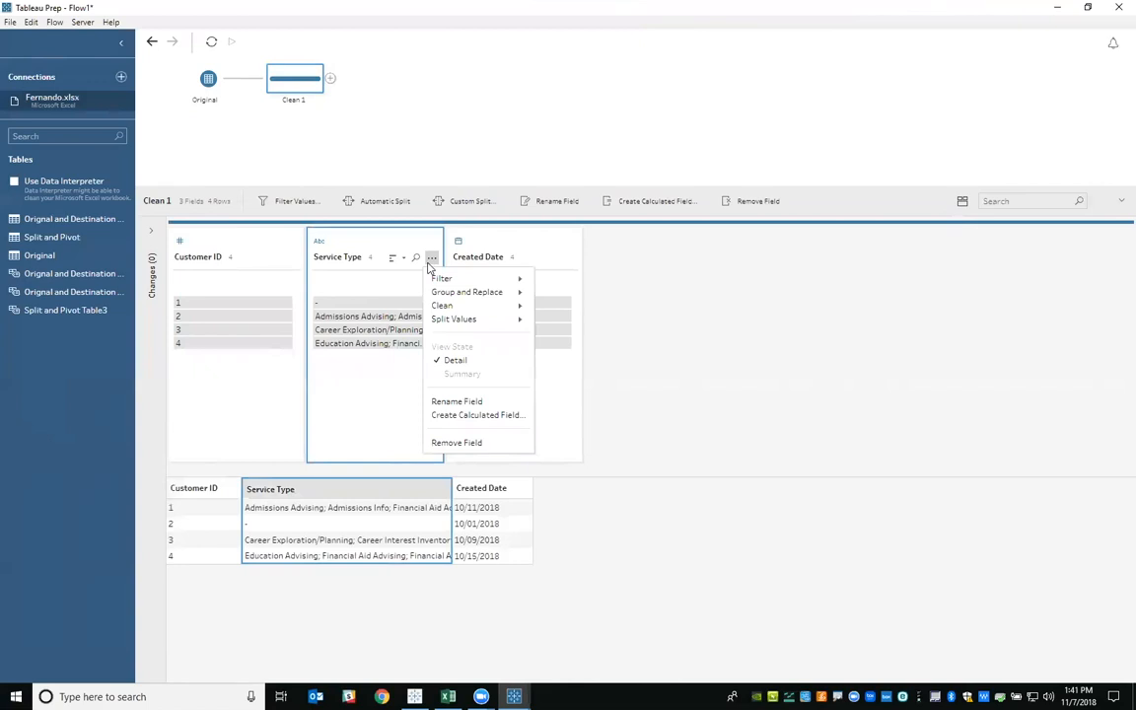
mouse_move(451, 325)
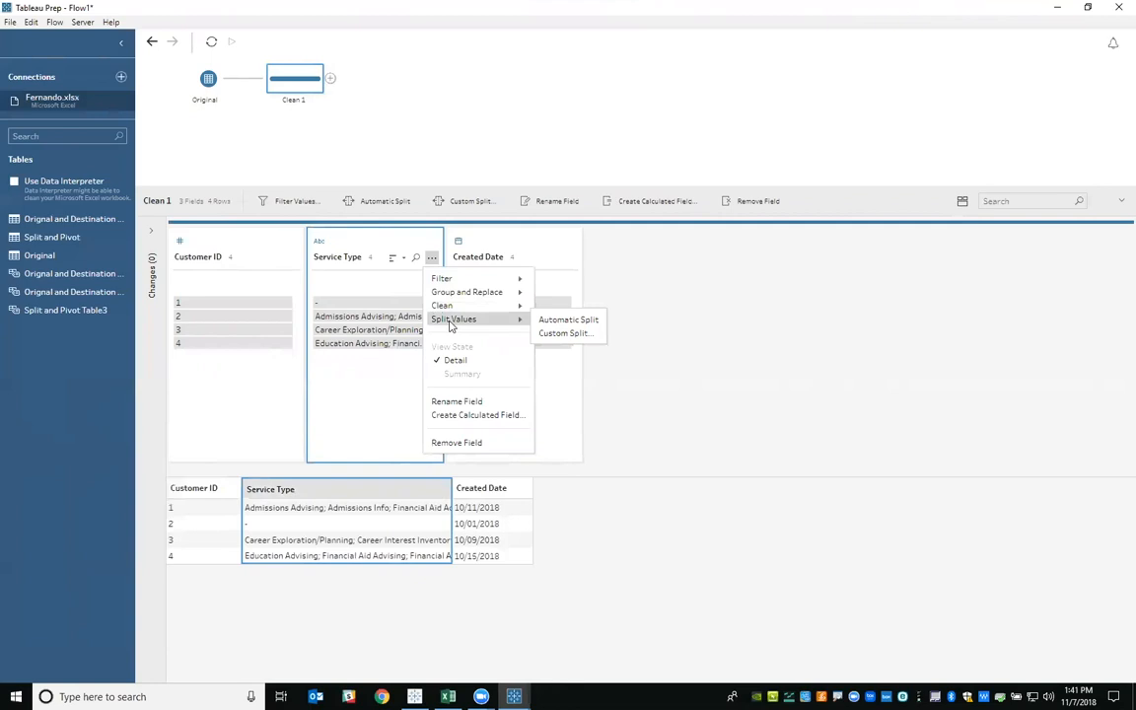
left_click(551, 334)
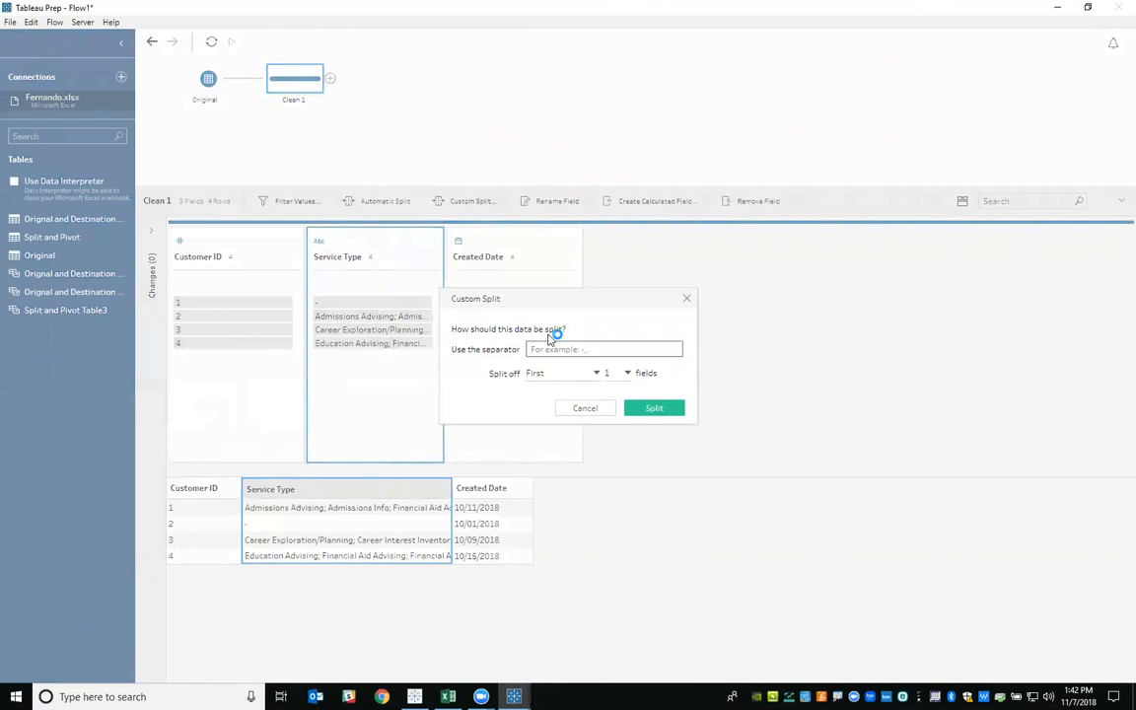
type(";")
left_click(548, 372)
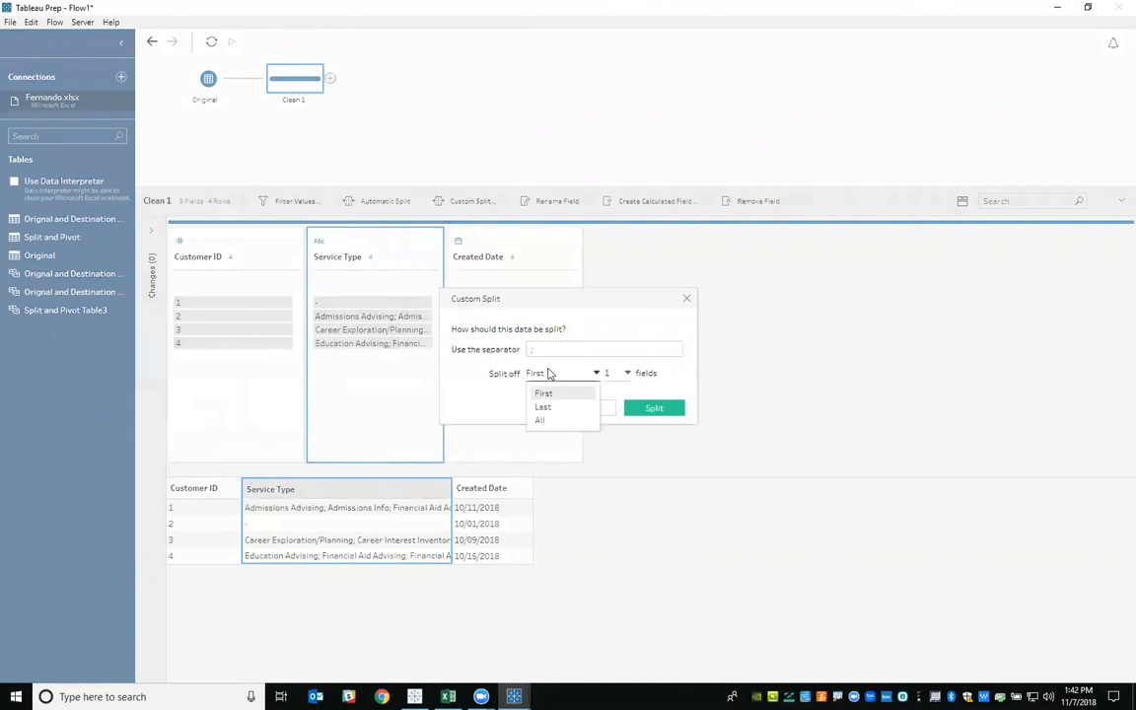
left_click(541, 422)
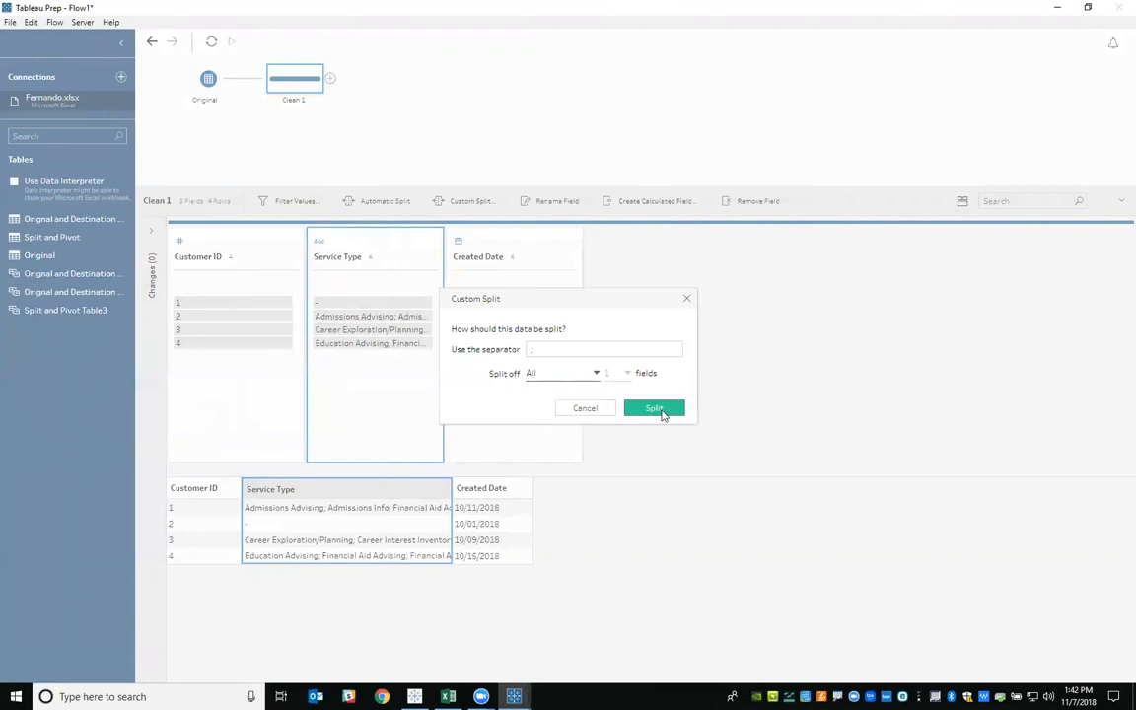
left_click(655, 408)
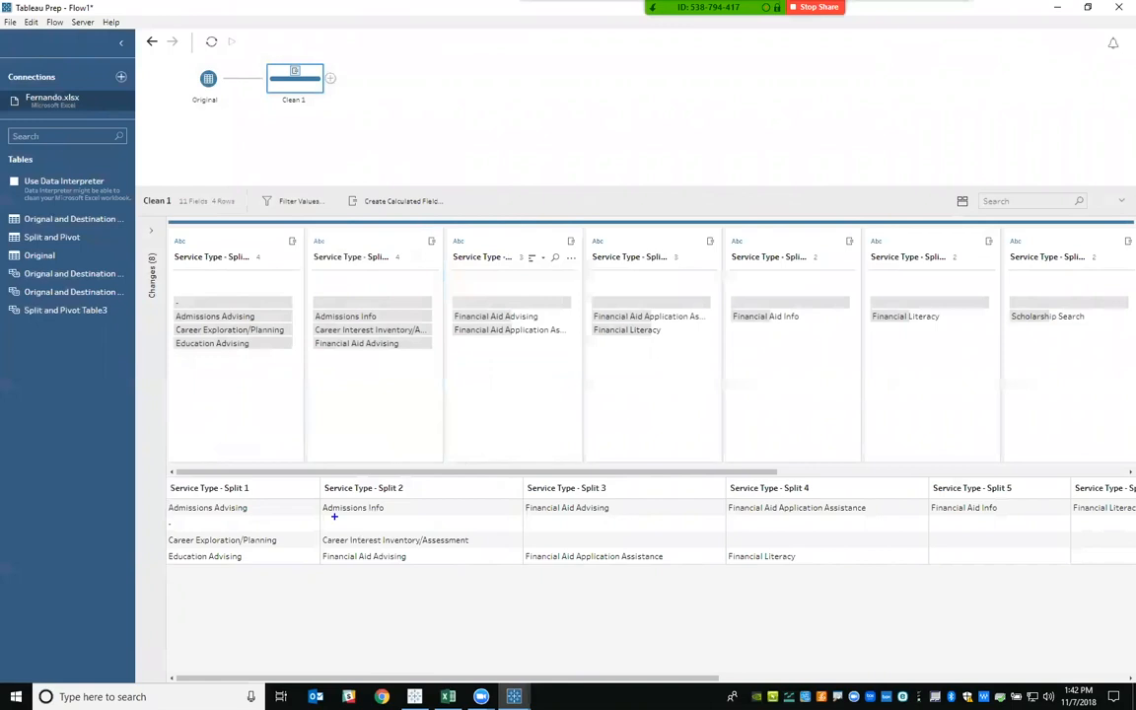
left_click_drag(348, 516, 525, 531)
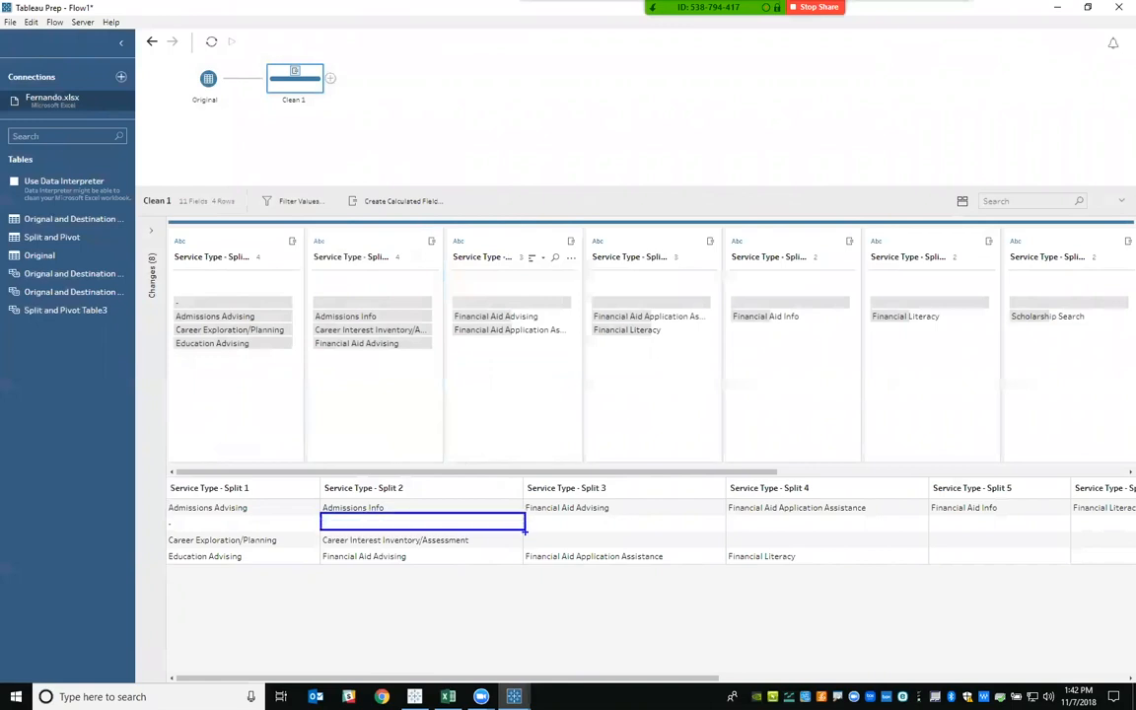
mouse_move(526, 530)
left_mouse_down()
mouse_move(559, 540)
mouse_move(928, 548)
left_mouse_up()
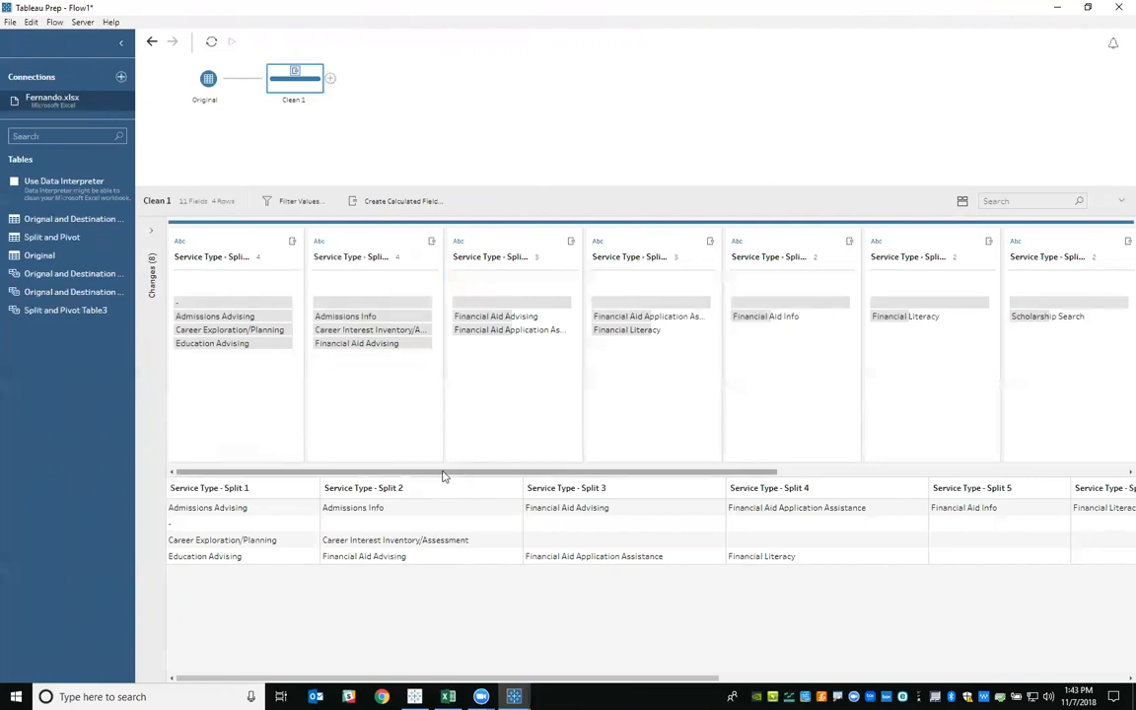
- Remove the original unsplit Service Type field from the Clean 1 step
left_click_drag(439, 475, 895, 458)
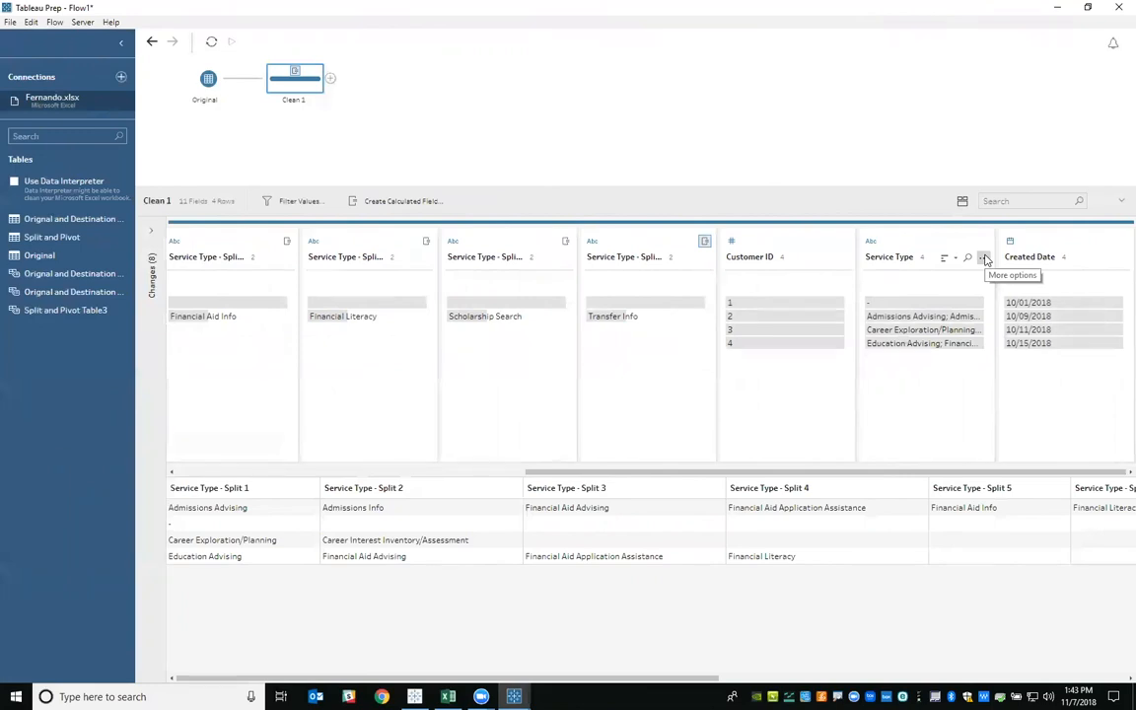
left_click(983, 258)
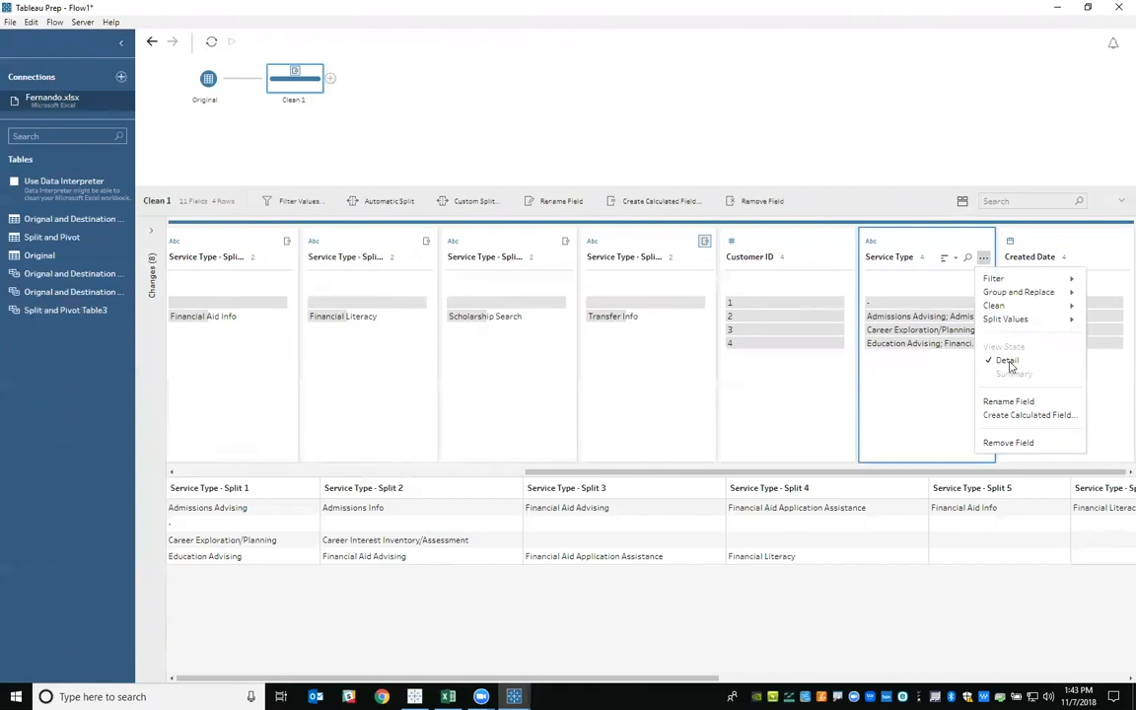
left_click(1008, 442)
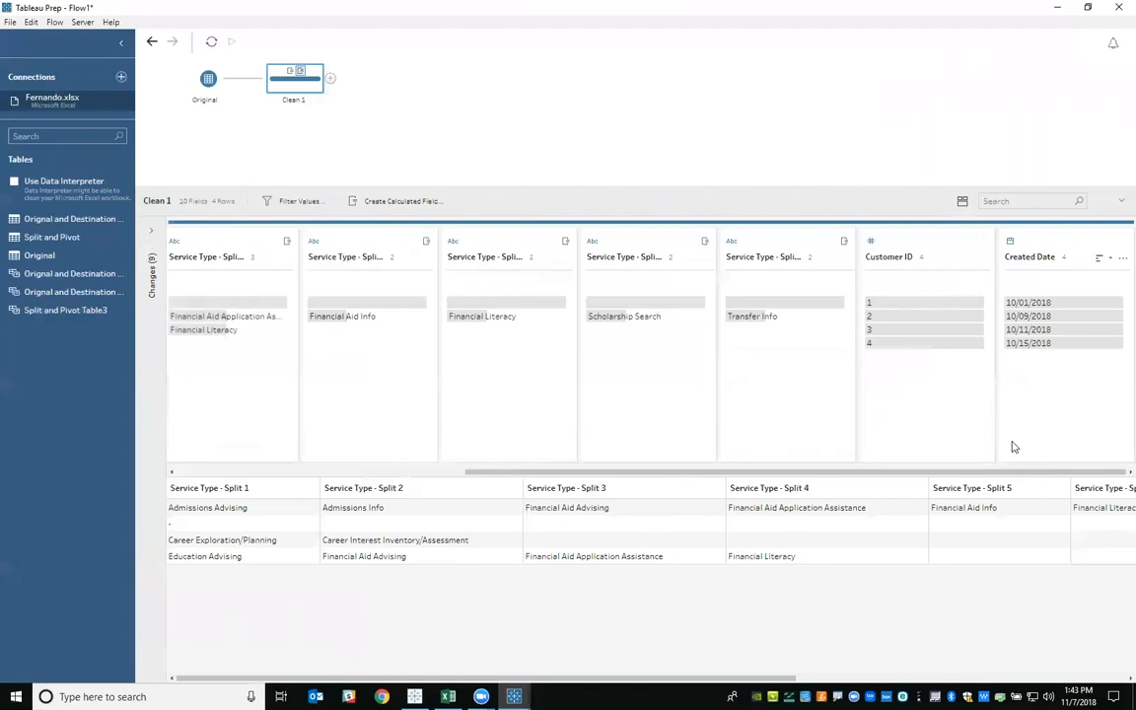
left_click_drag(967, 471, 646, 490)
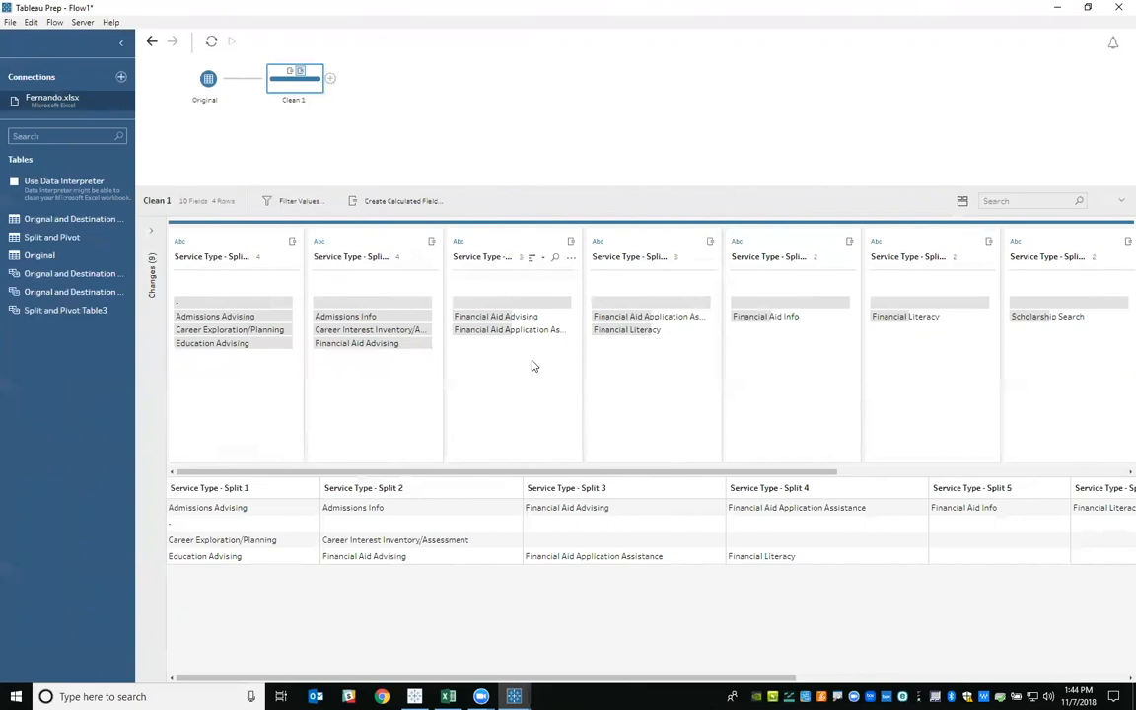
- Add a pivot step after Clean 1 and pivot the fields Service Type - Split 1 through Service Type - Split 8
left_click(330, 79)
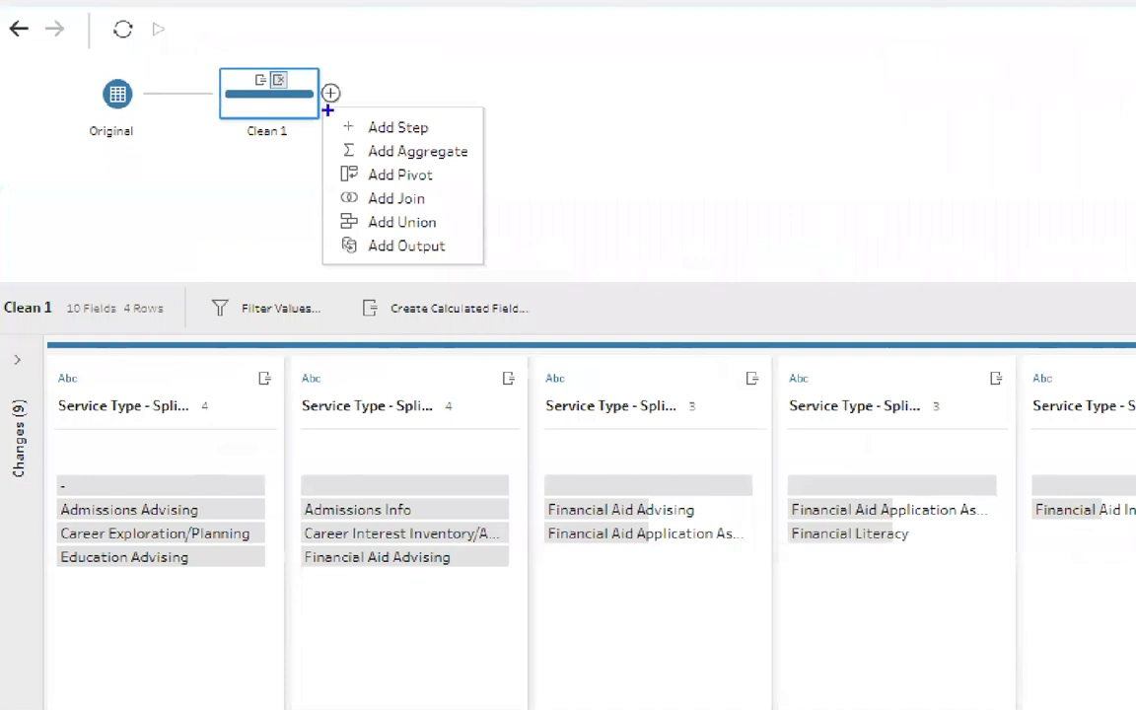
mouse_move(320, 161)
left_mouse_down()
mouse_move(463, 202)
mouse_move(477, 187)
left_mouse_up()
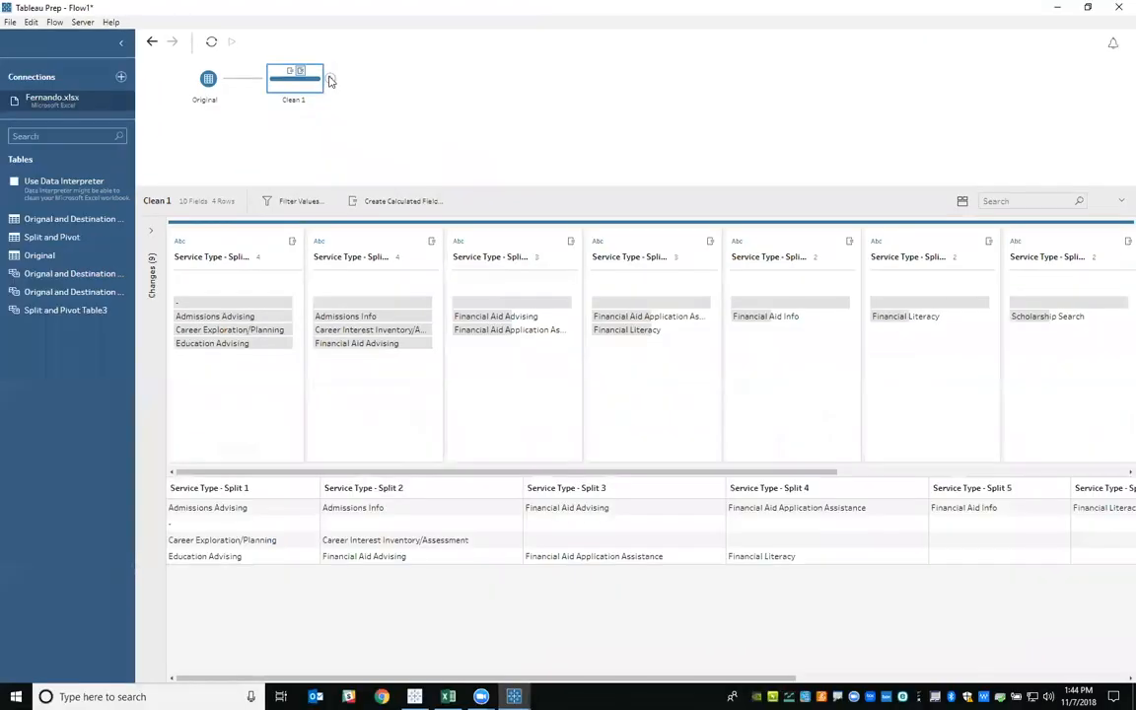
left_click(330, 92)
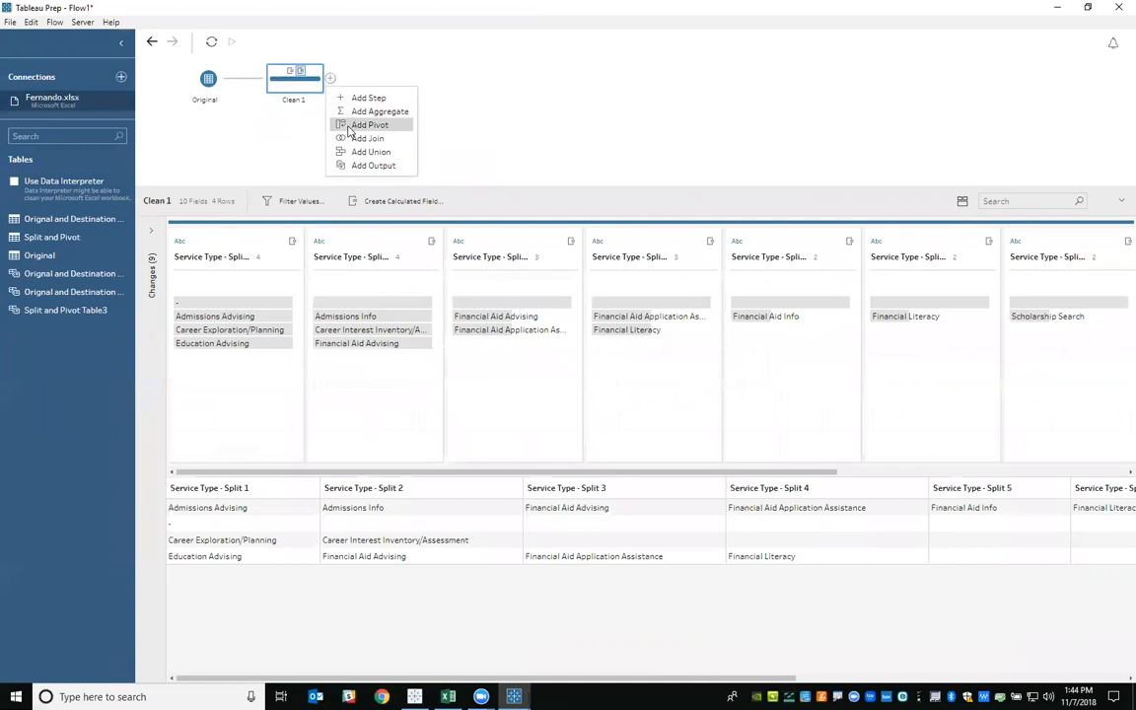
left_click(368, 126)
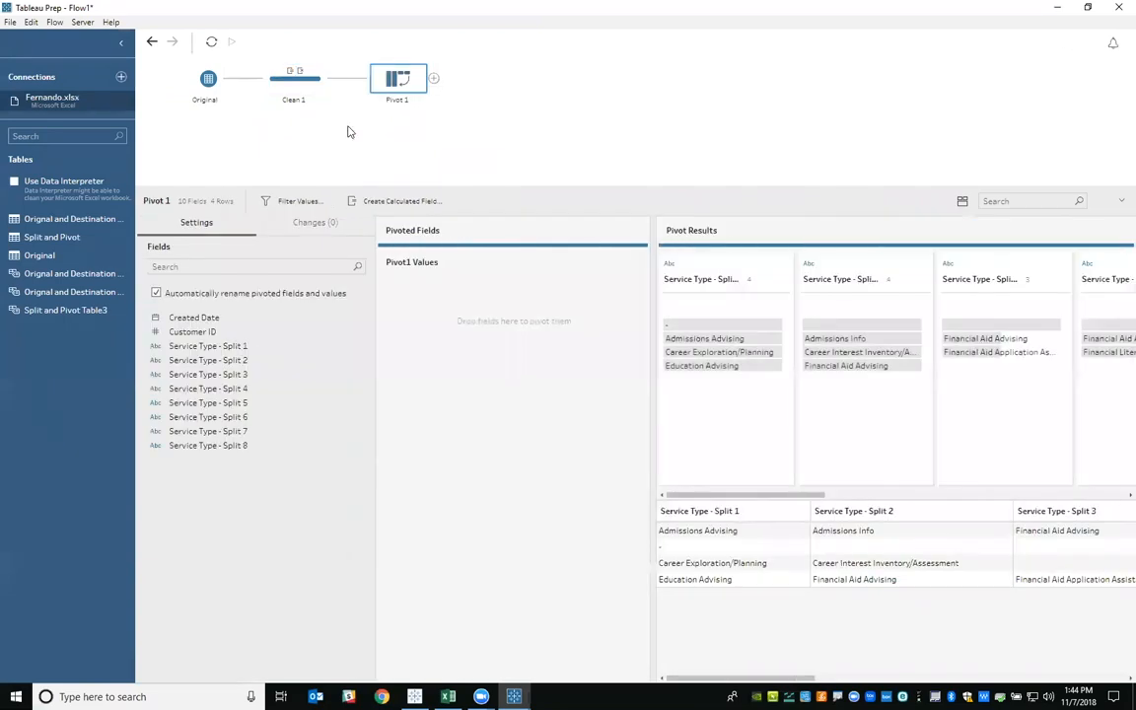
left_click(256, 350)
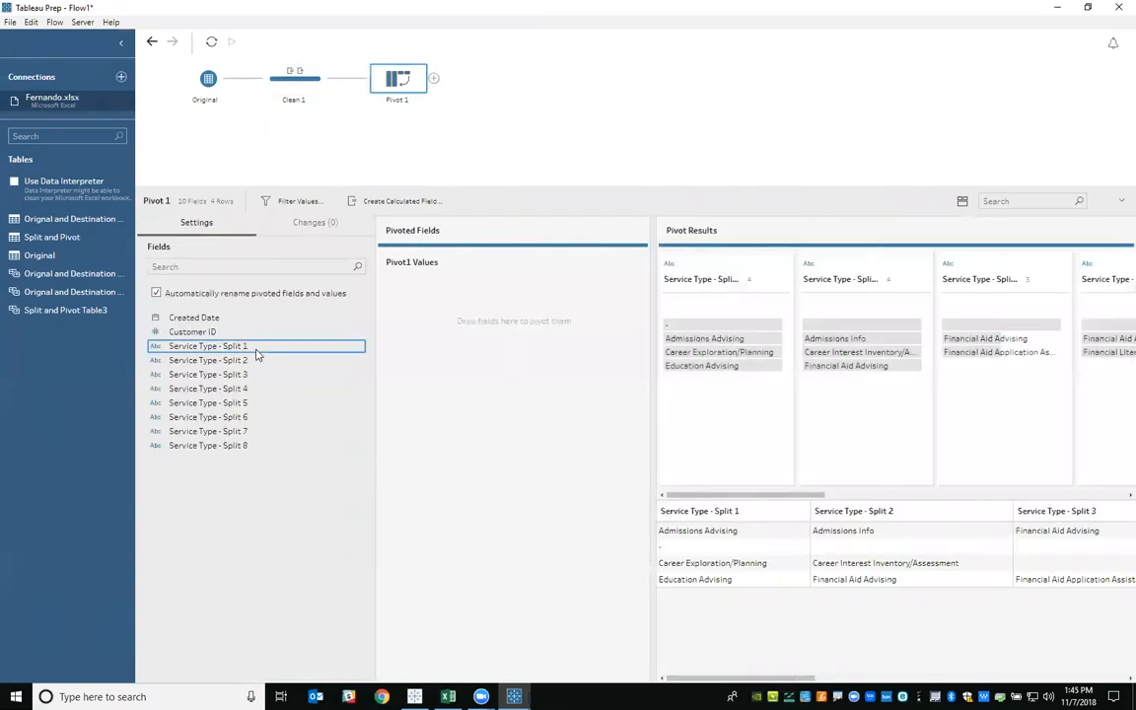
left_click(245, 446, "shift")
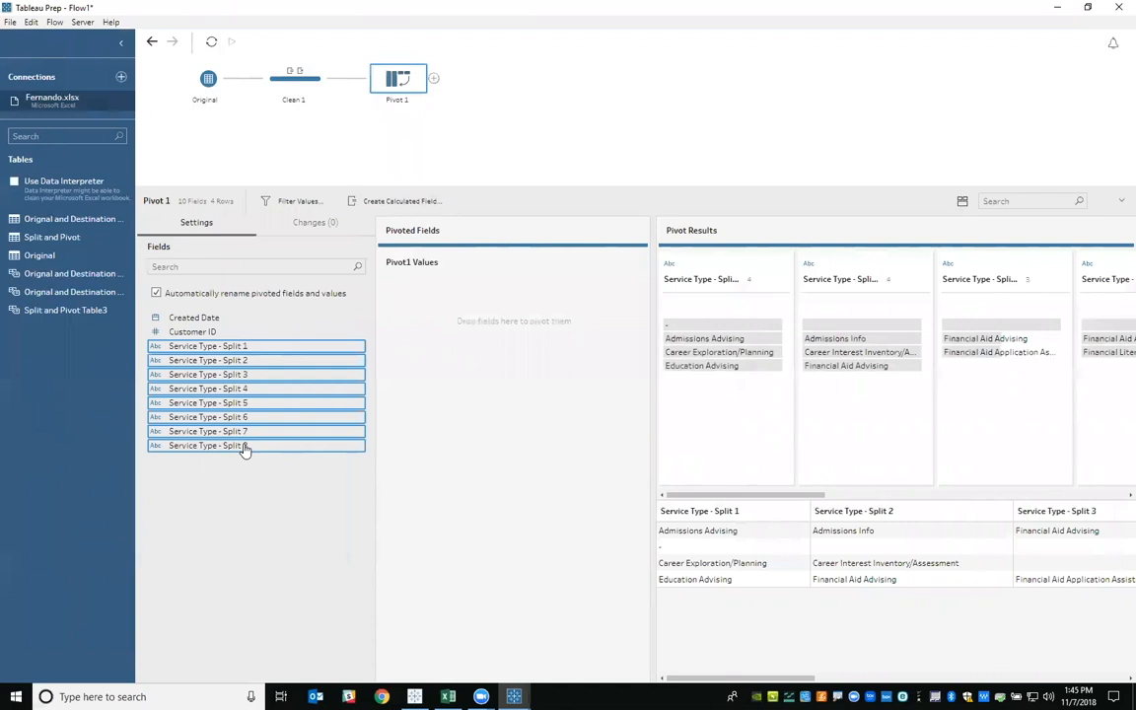
left_click_drag(248, 441, 483, 375)
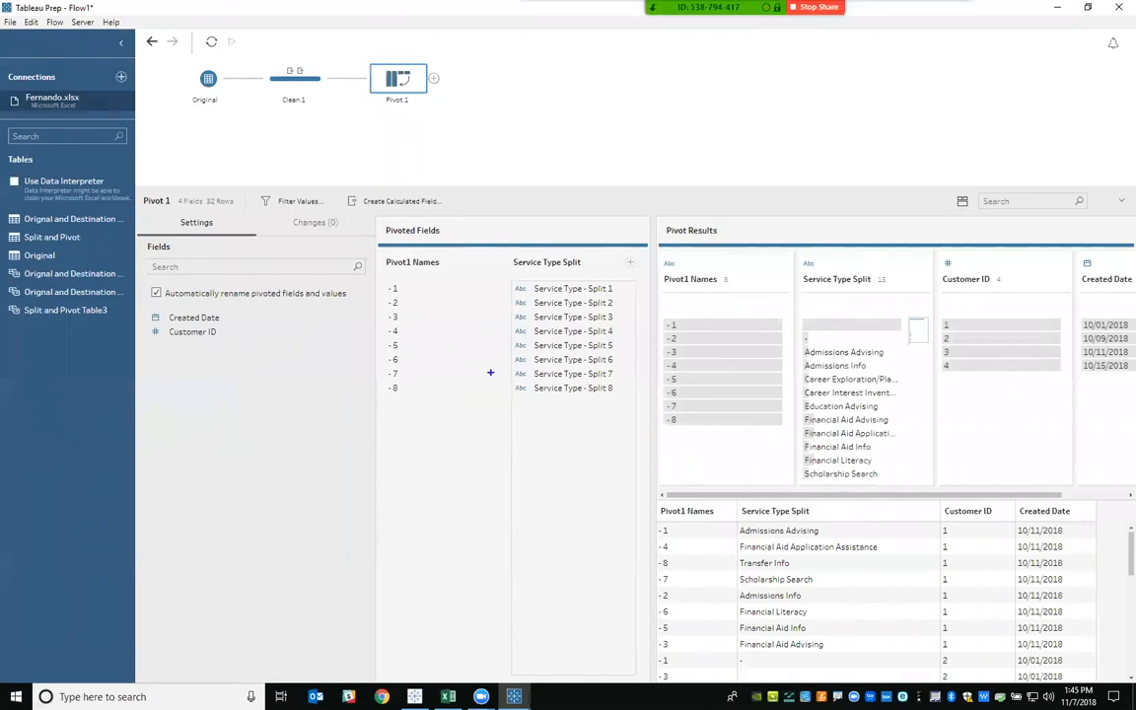
left_click_drag(774, 491, 782, 448)
left_click_drag(650, 273, 742, 291)
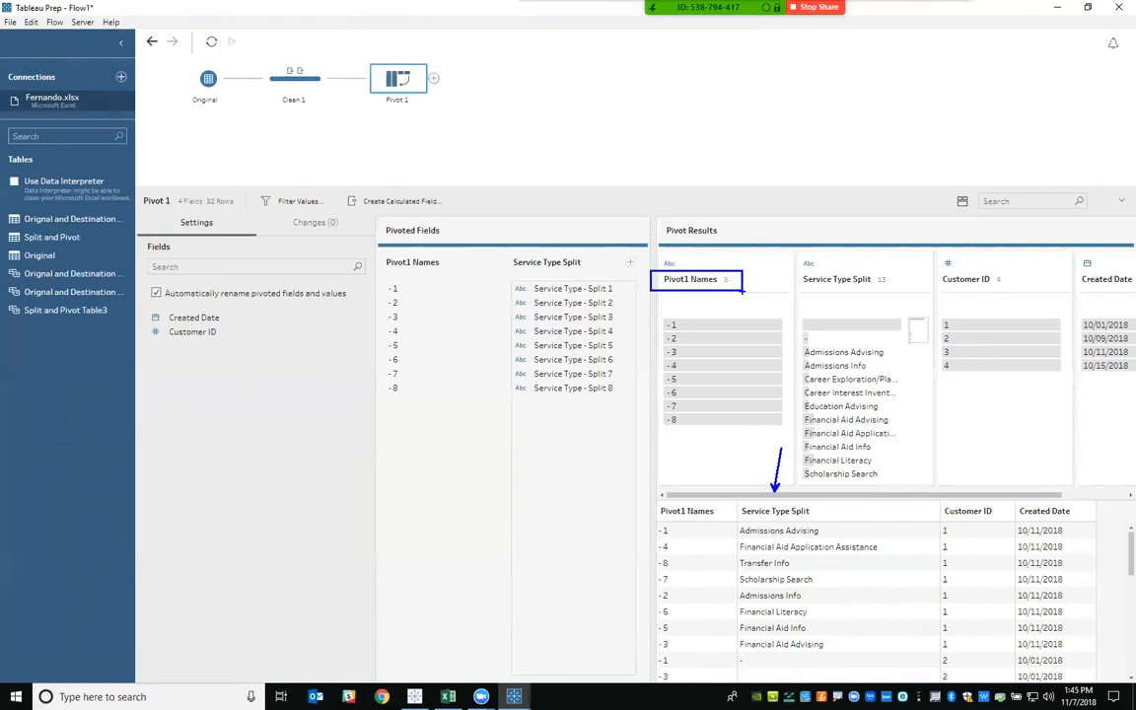
key("Escape")
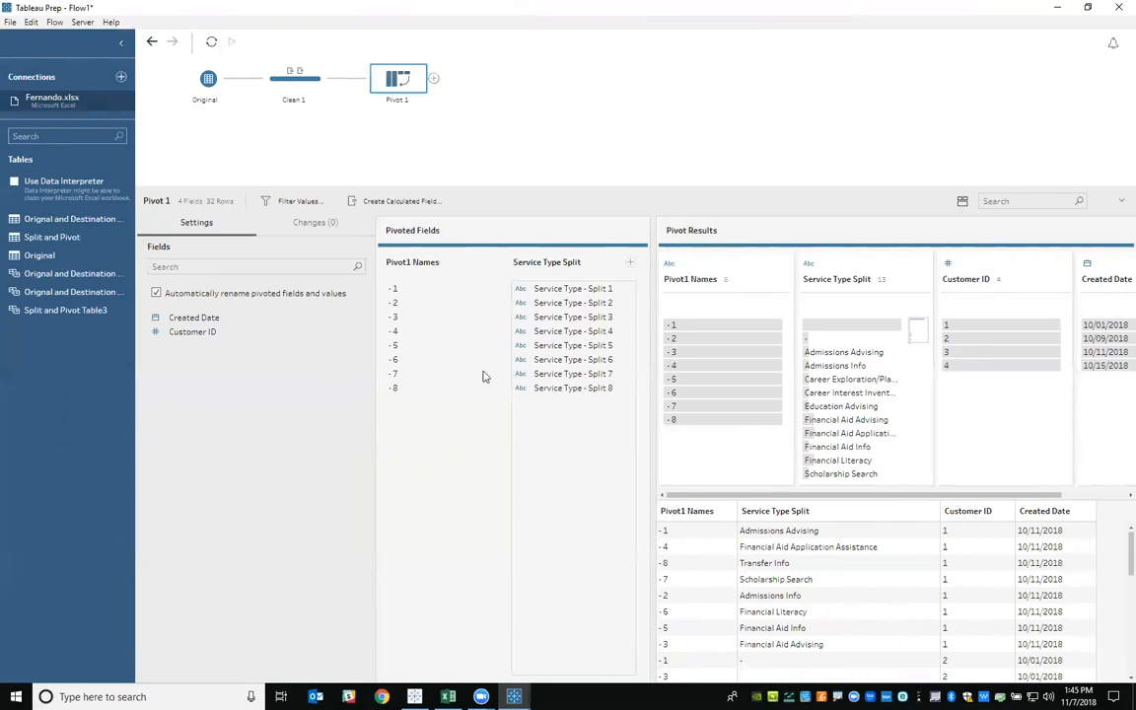
- Remove the Pivot1 Names field from the pivot results
left_click(783, 282)
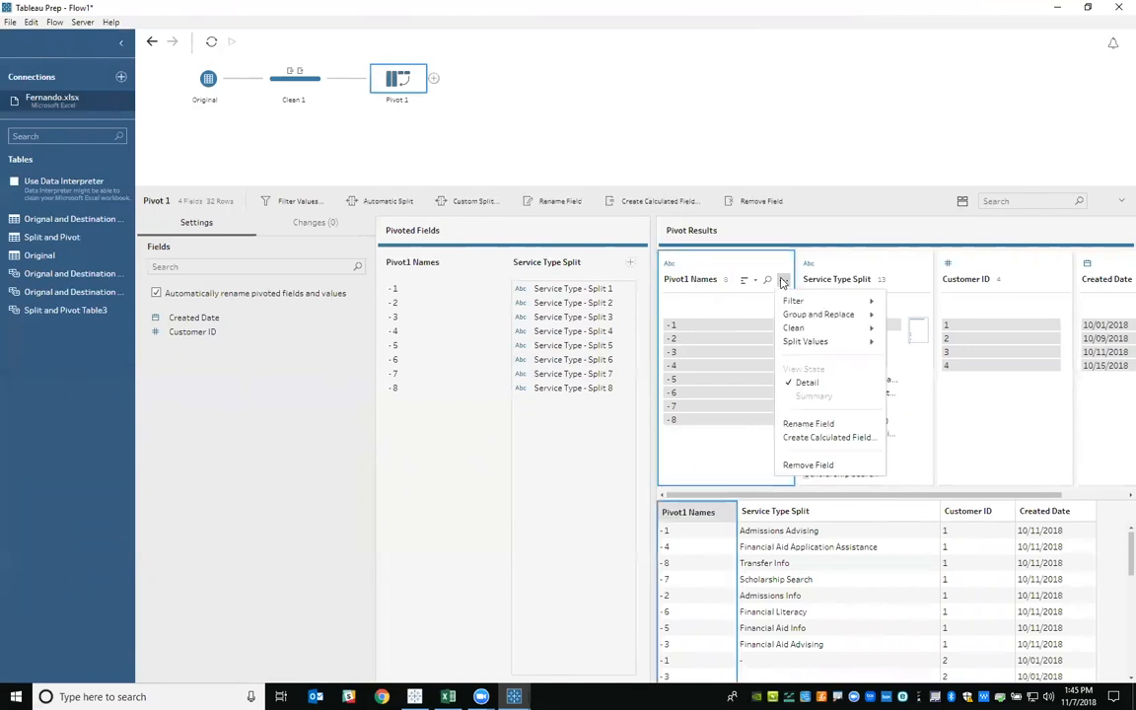
left_click(814, 465)
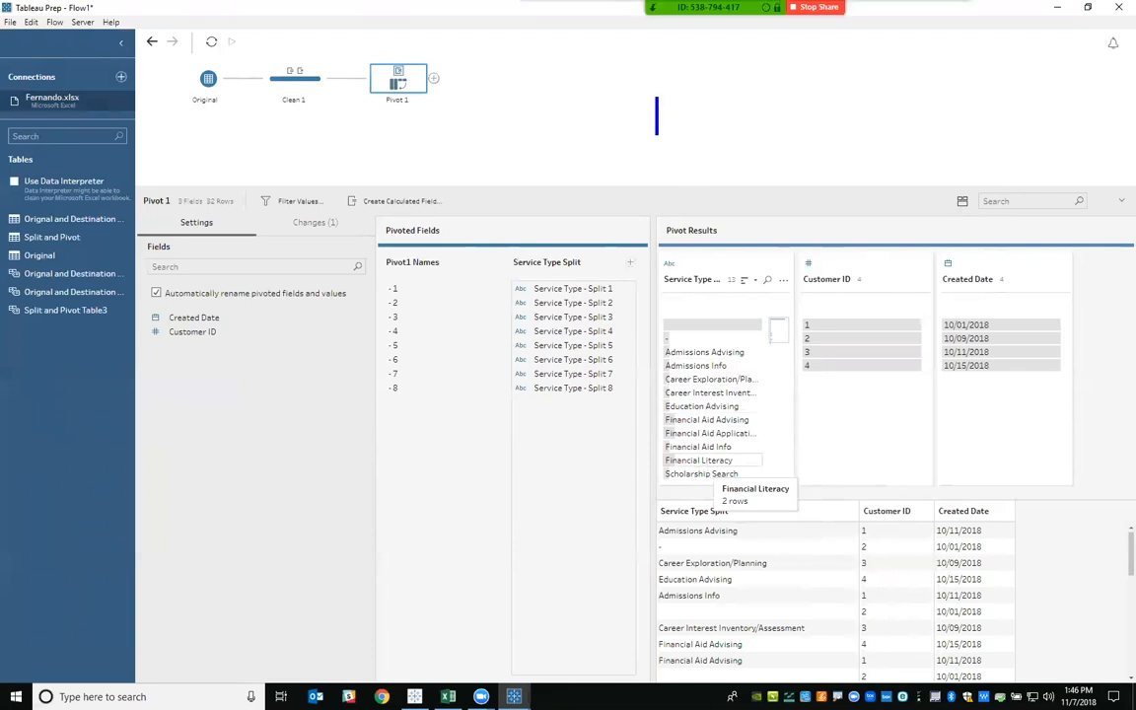
type("how mn")
key("BackSpace")
type("any custo")
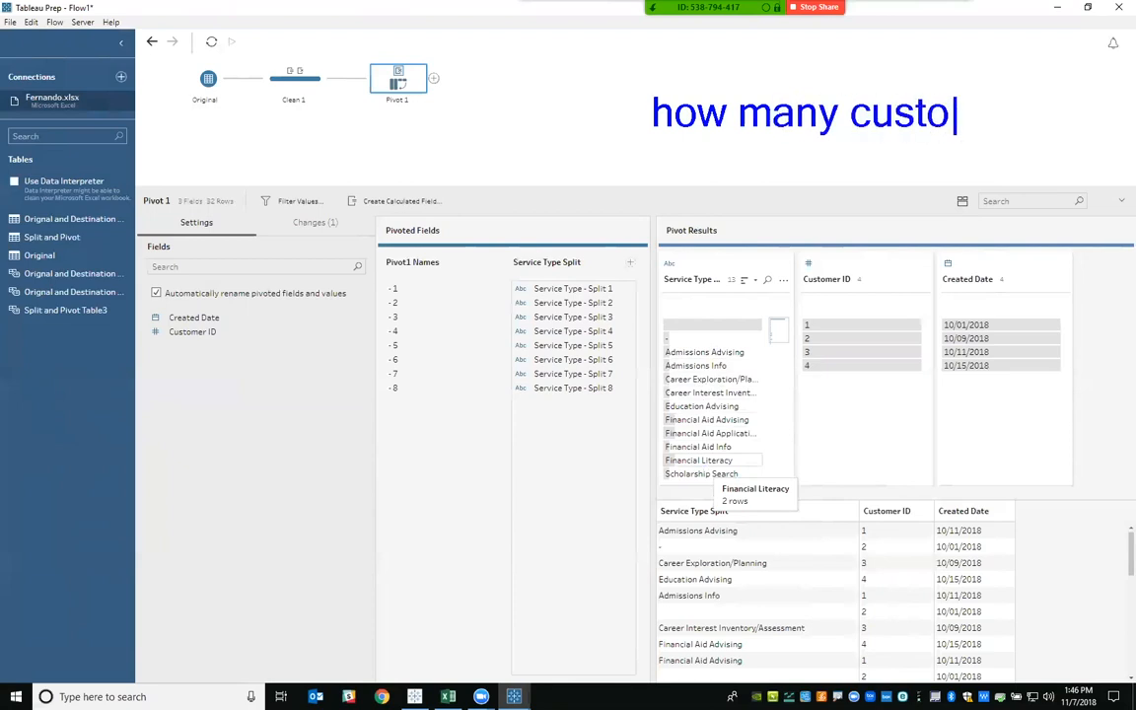
type("mers")
key("Return")
type("selec")
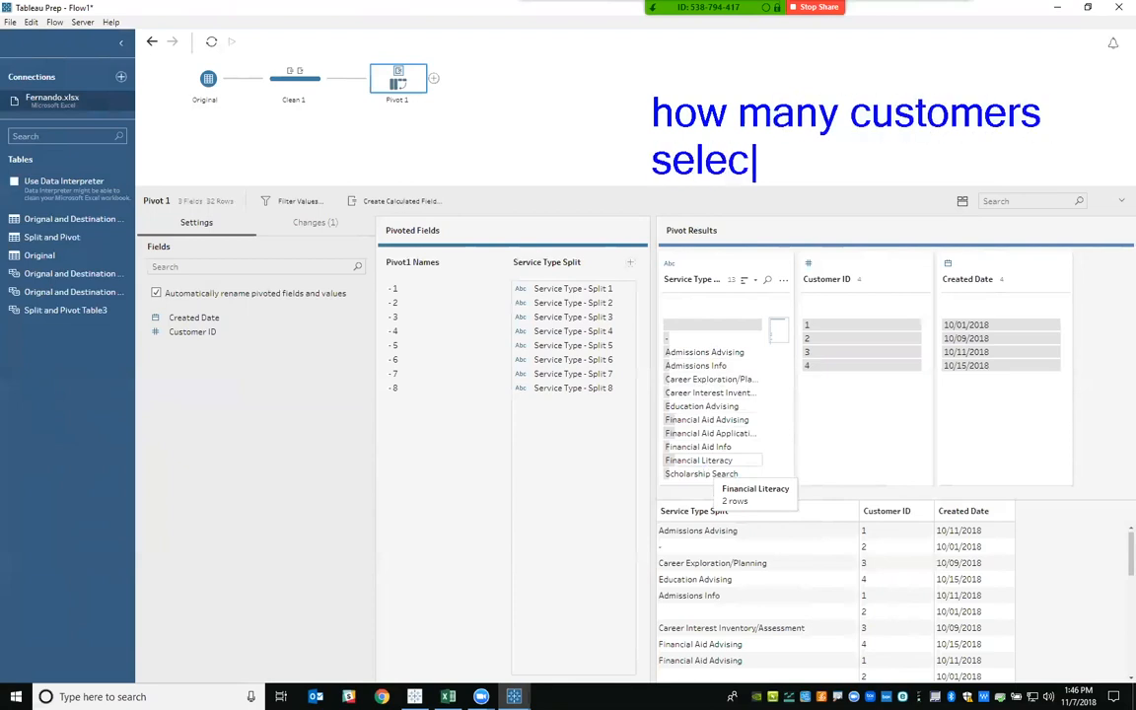
type("ted")
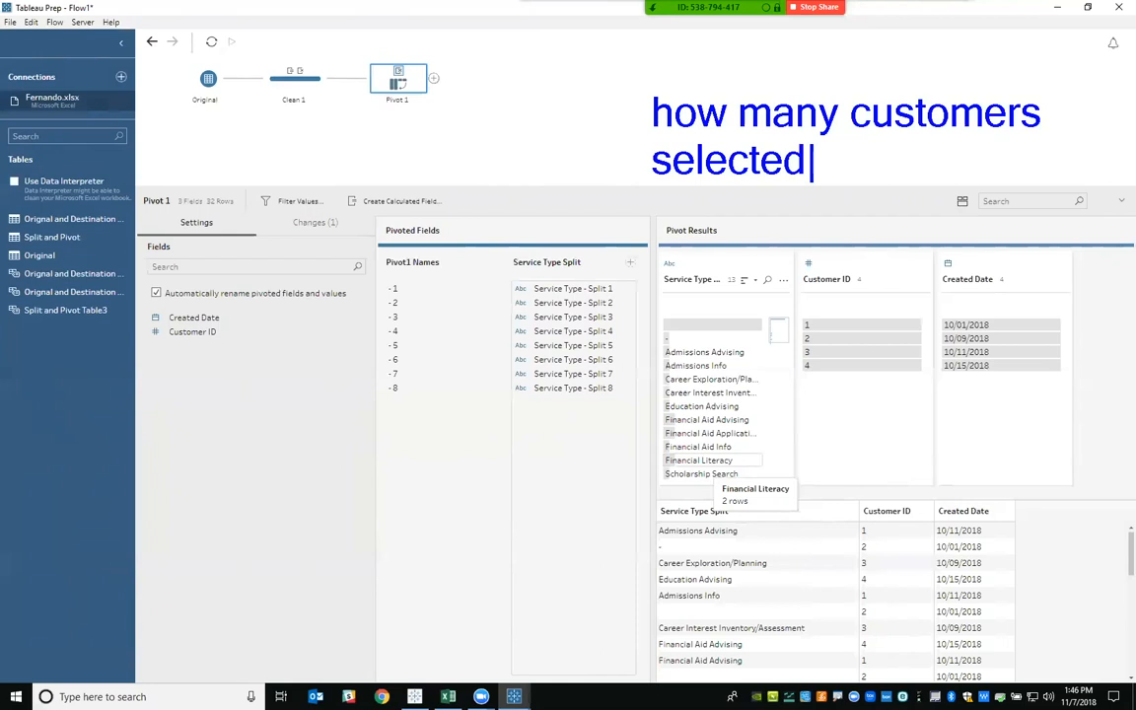
key("Escape")
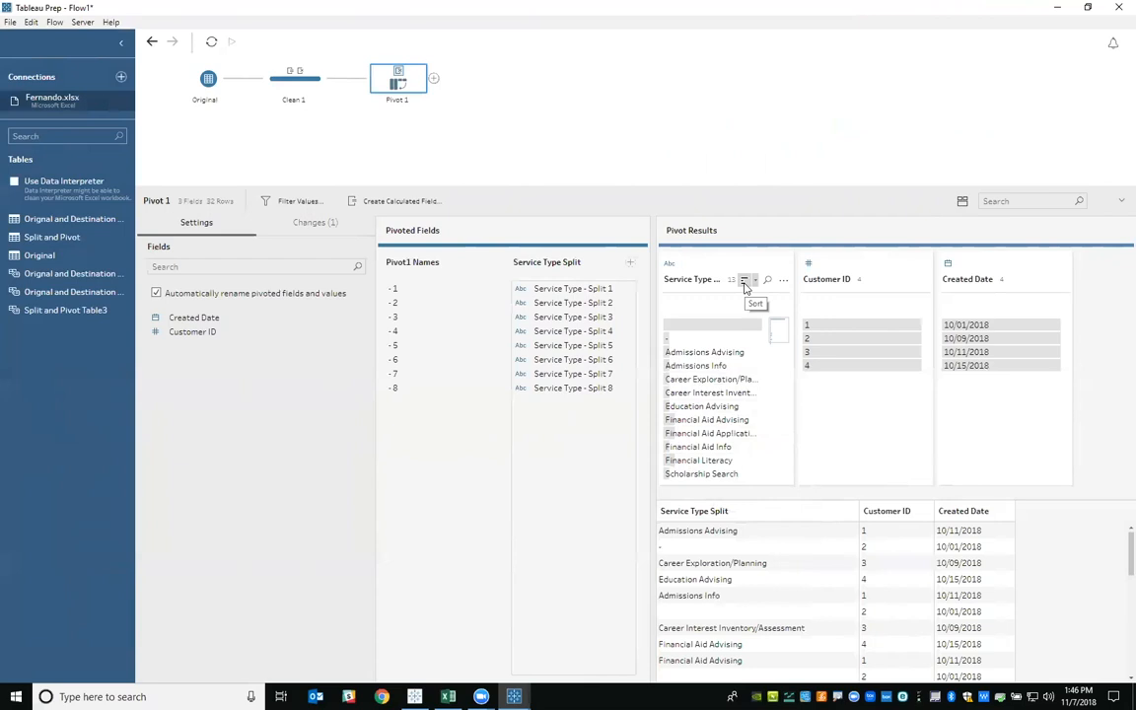
- Sort the Service Type Split values by row count in descending order and exclude the blank value from the pivot results
left_click(745, 282)
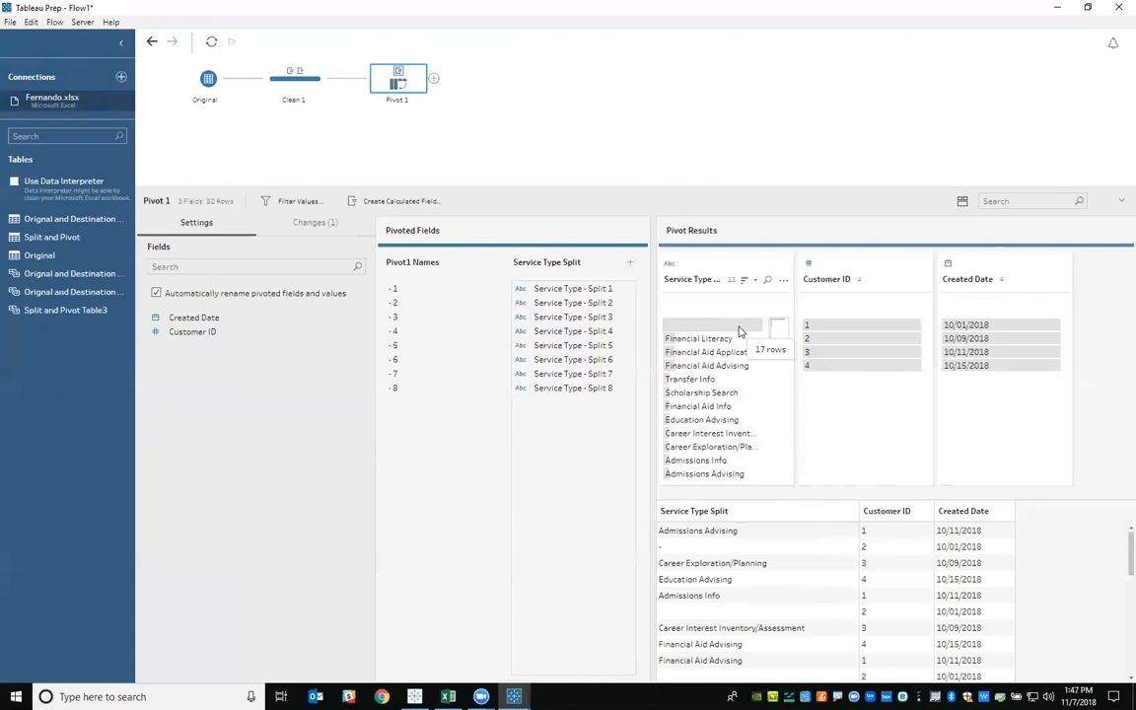
left_click(741, 327)
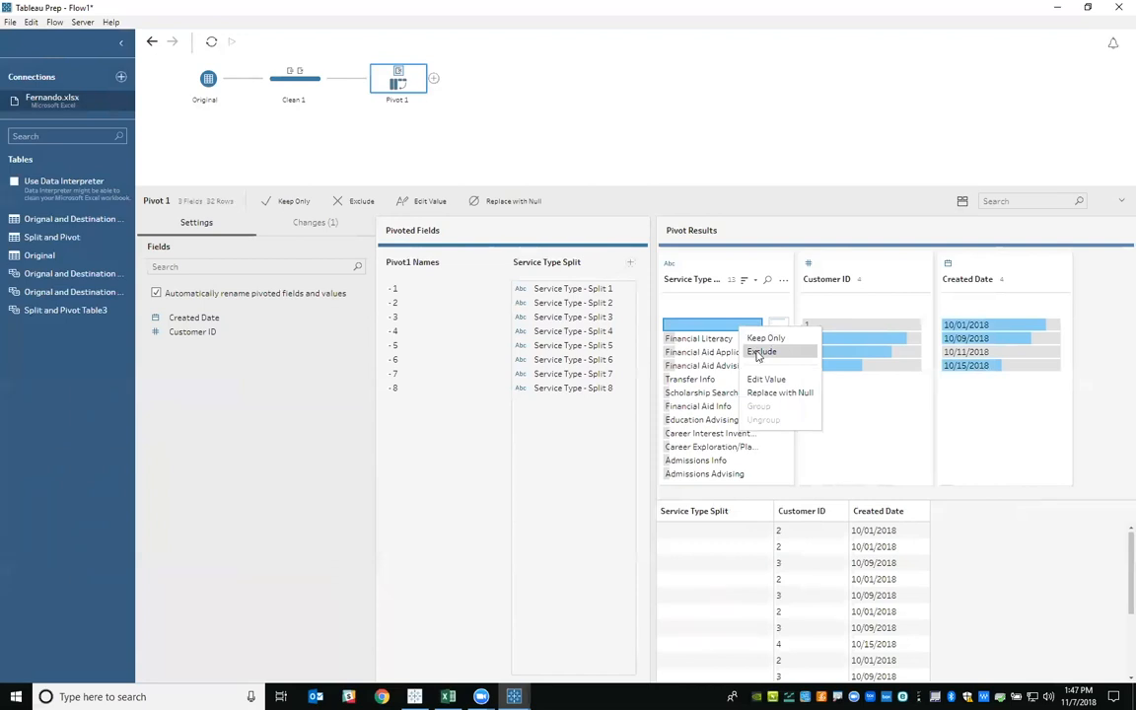
left_click(759, 353)
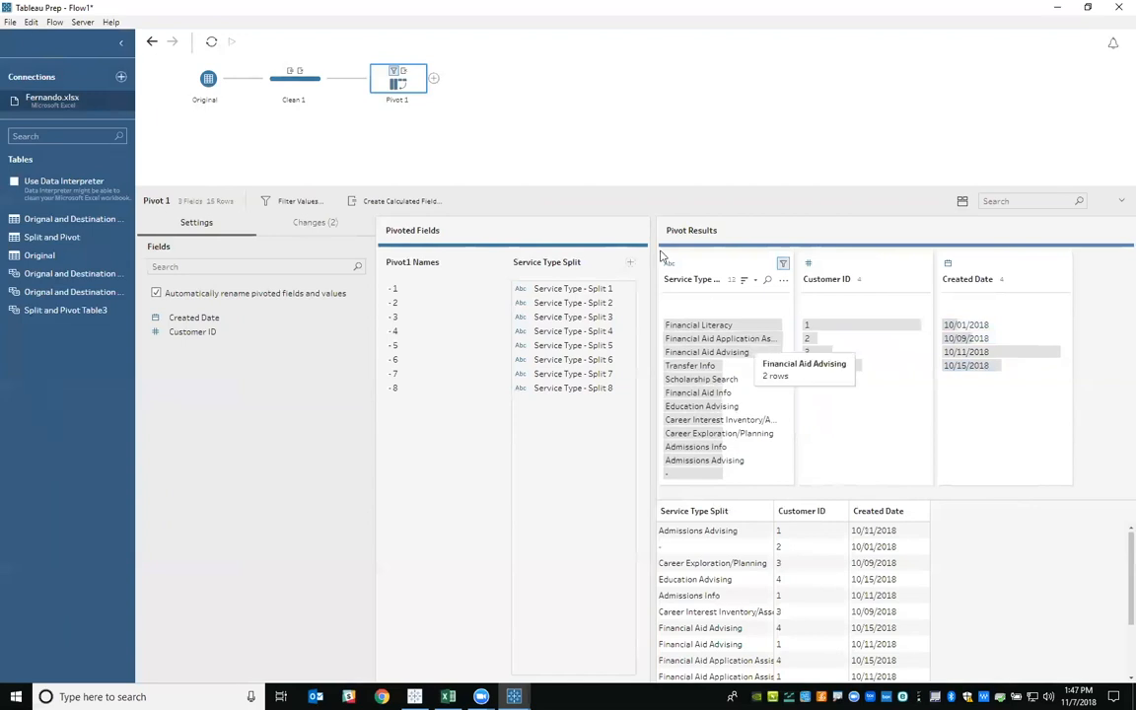
- Add a cleaning step after Pivot 1 and rename the Service Type Split field to Service Type
left_click(432, 80)
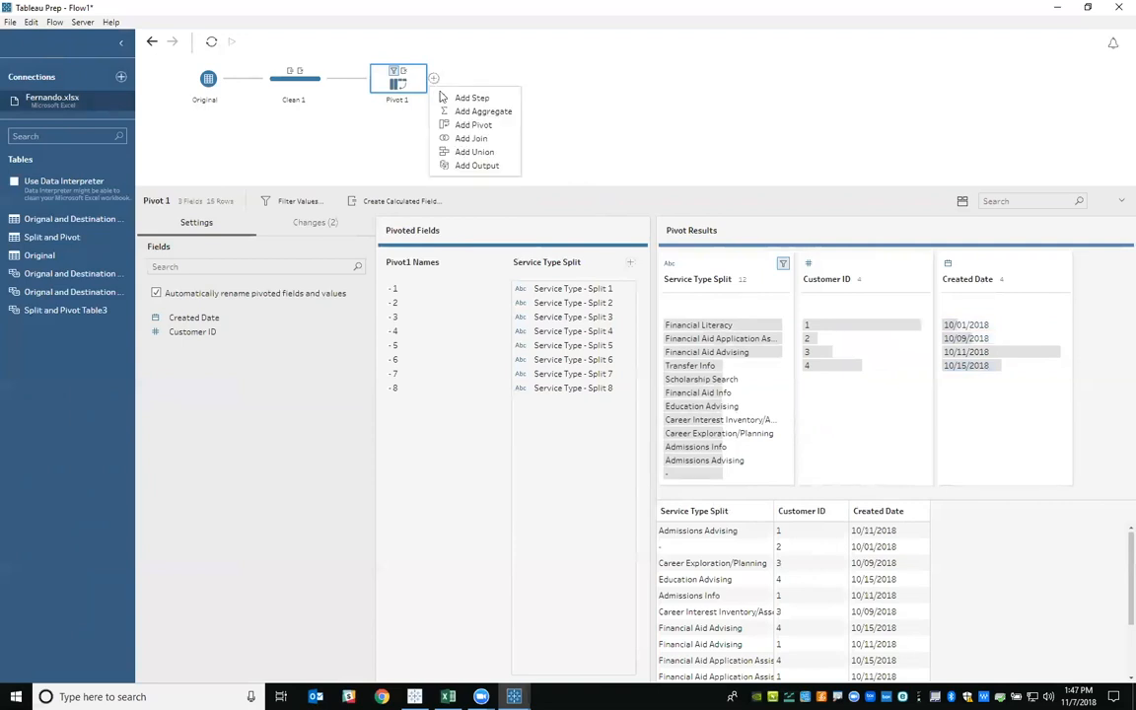
left_click(469, 97)
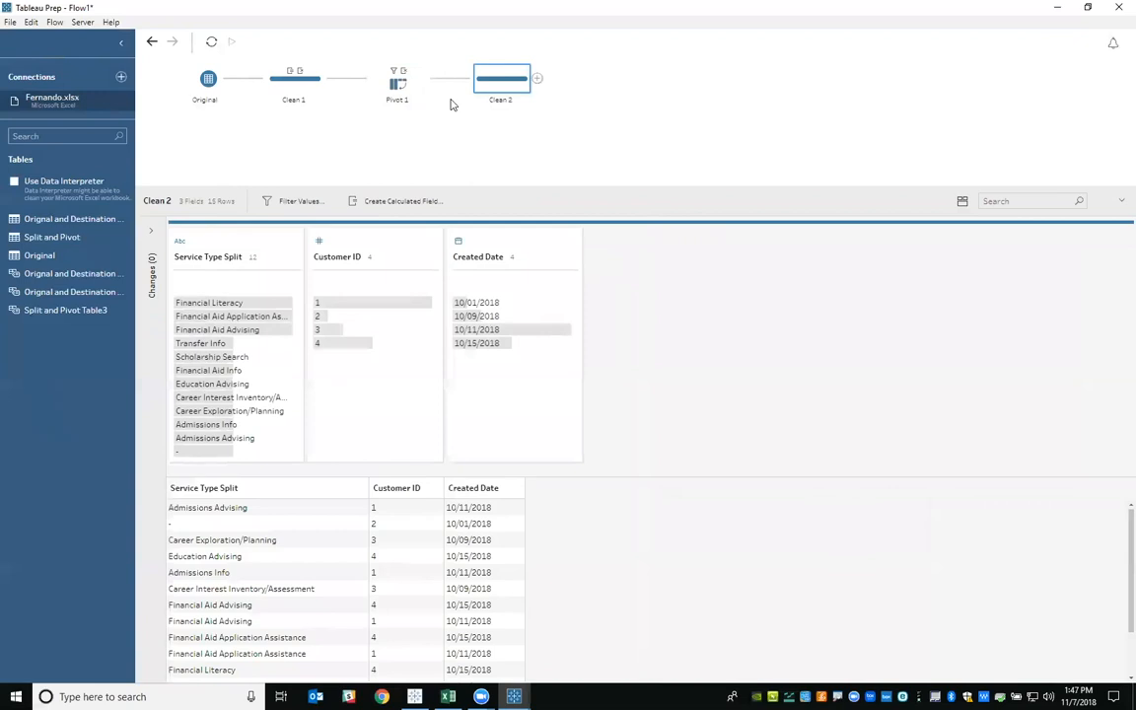
double_click(216, 259)
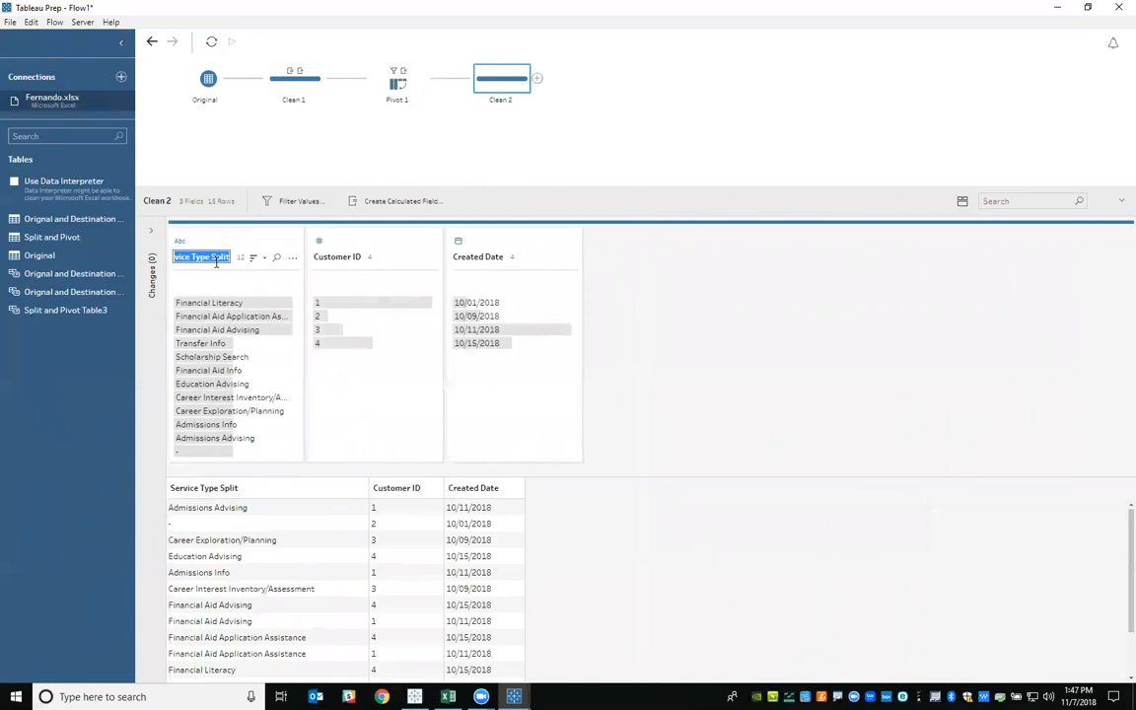
left_click(212, 256)
left_click_drag(212, 256, 238, 258)
key("BackSpace")
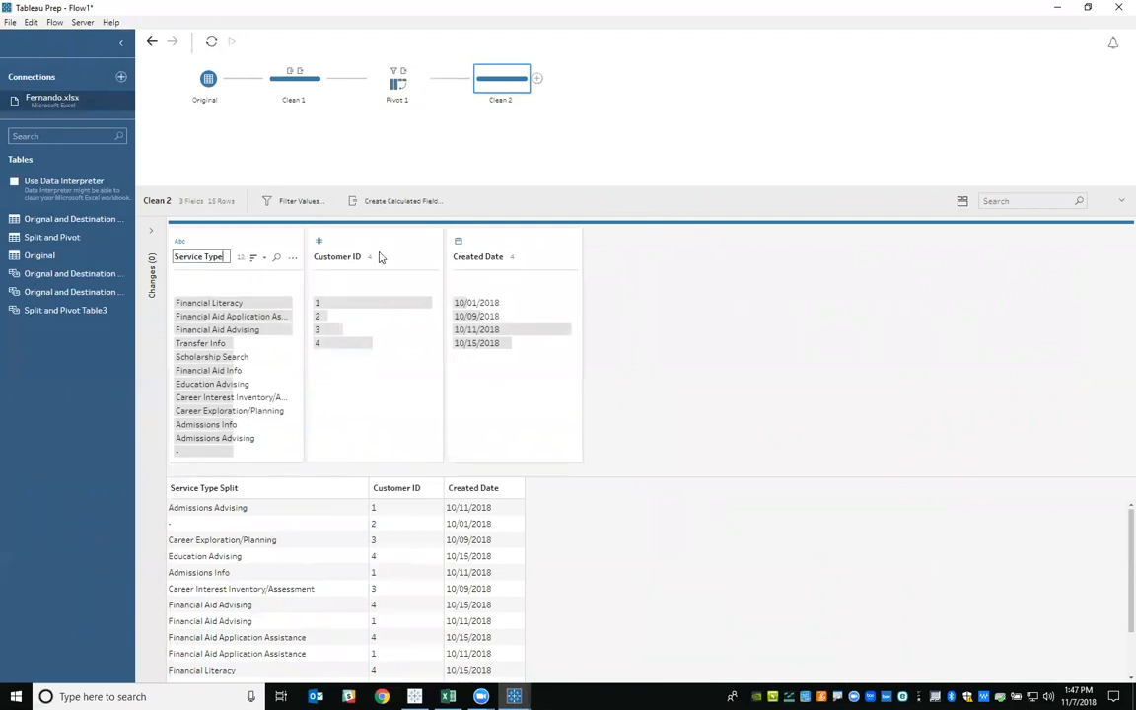
left_click(677, 146)
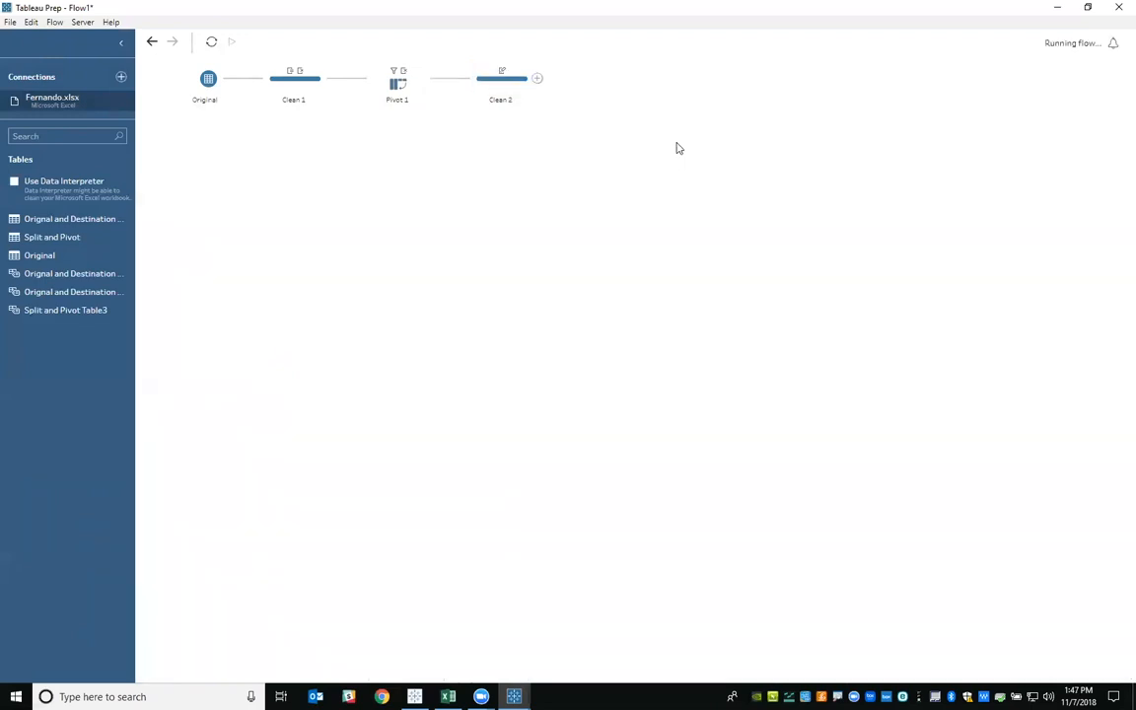
- Add an output step after Clean 2 and review the available output types for saving to file
left_click(504, 89)
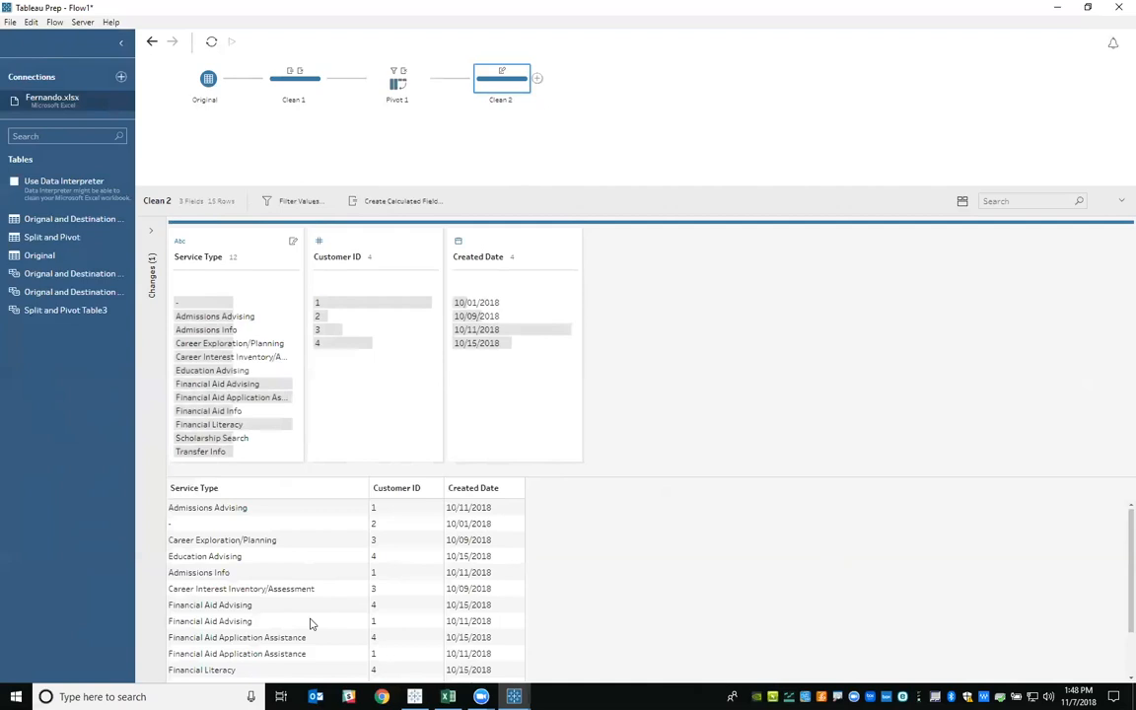
left_click(540, 79)
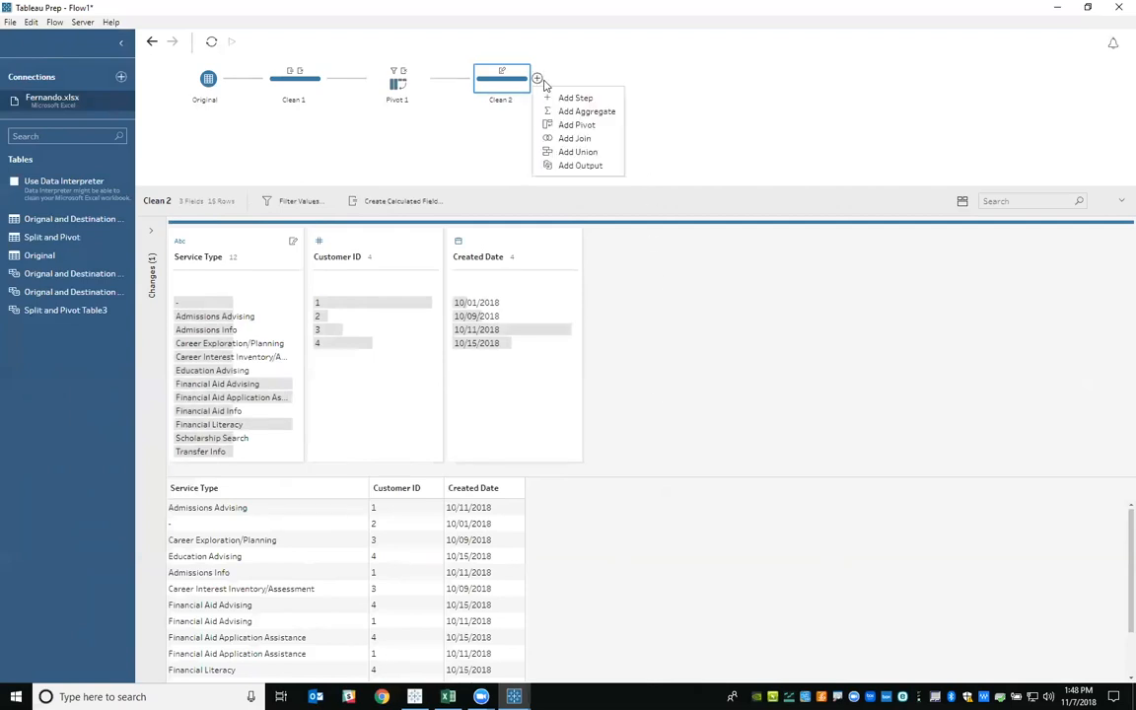
left_click(579, 167)
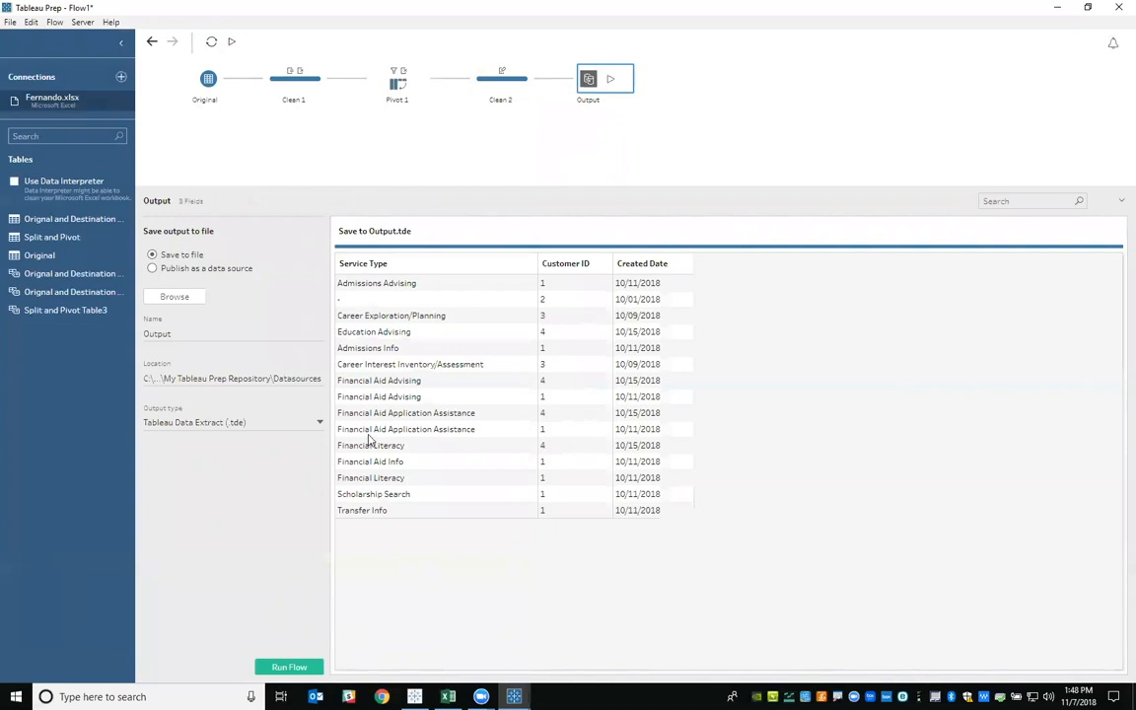
left_click(319, 423)
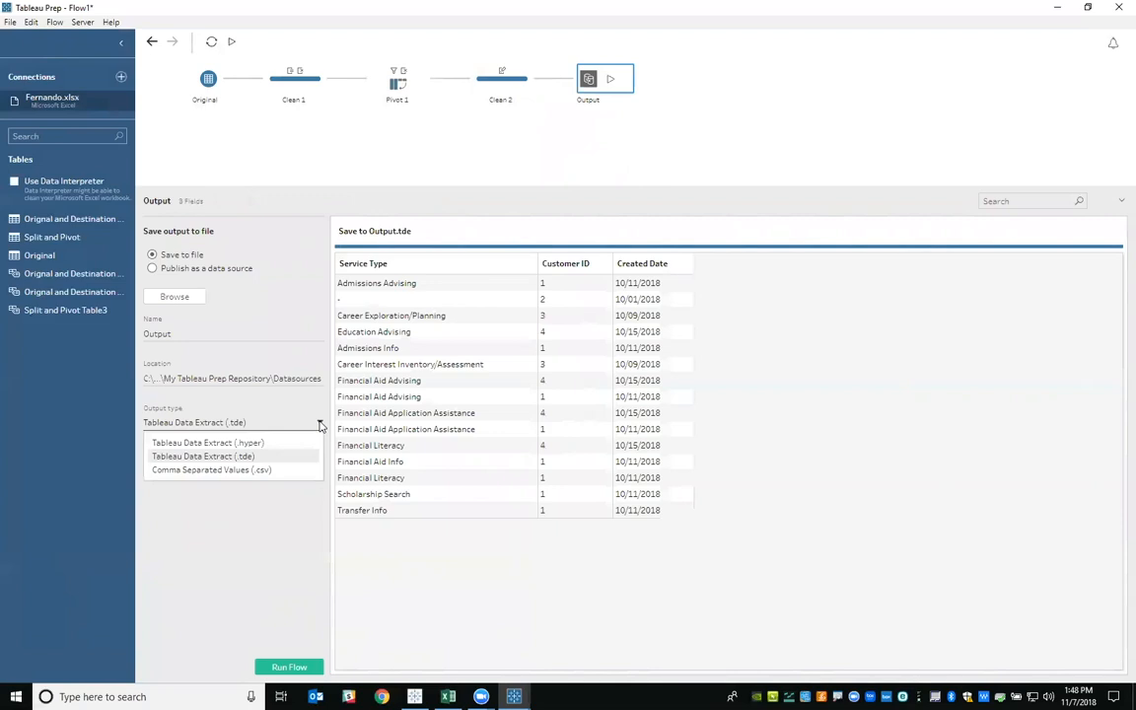
left_click_drag(287, 648, 365, 545)
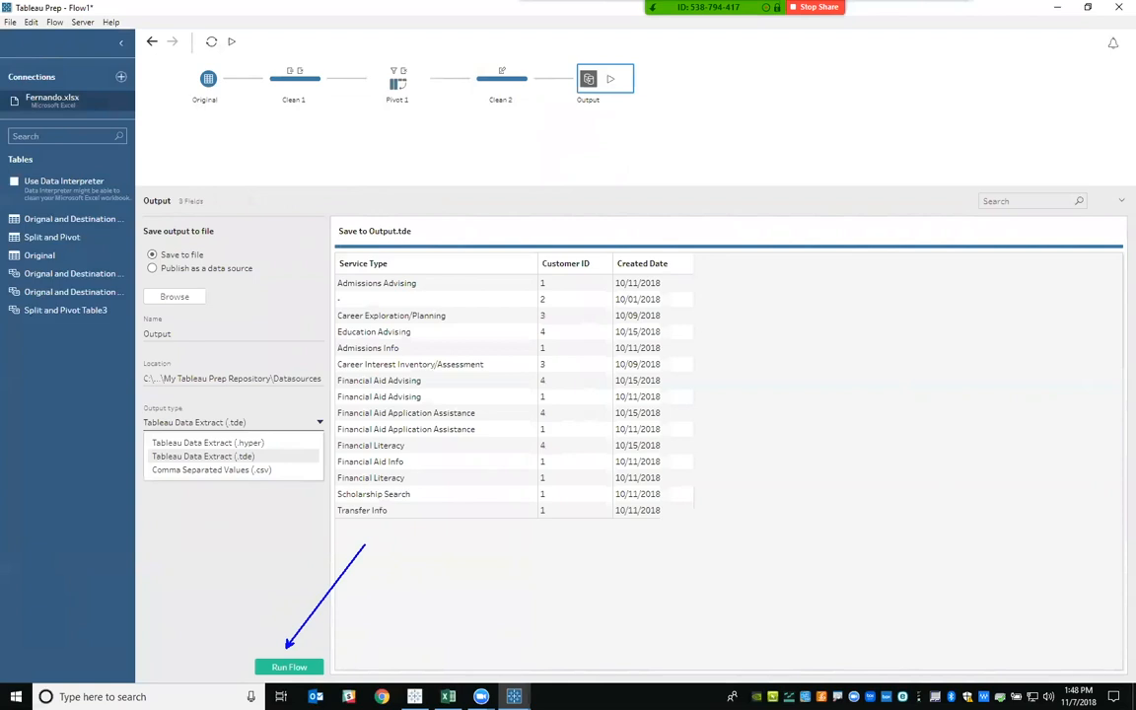
left_click(320, 423)
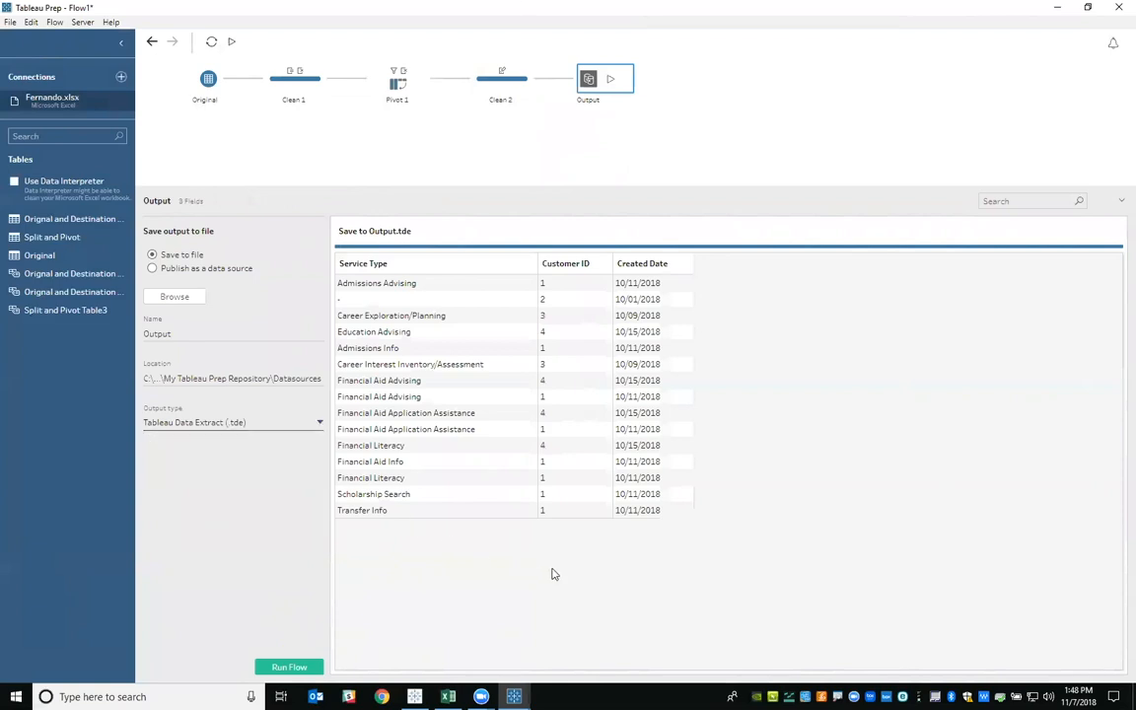
- Switch to Tableau Desktop and examine the distinct count of Customer ID per Service Selected on Sheet 2
left_click(414, 696)
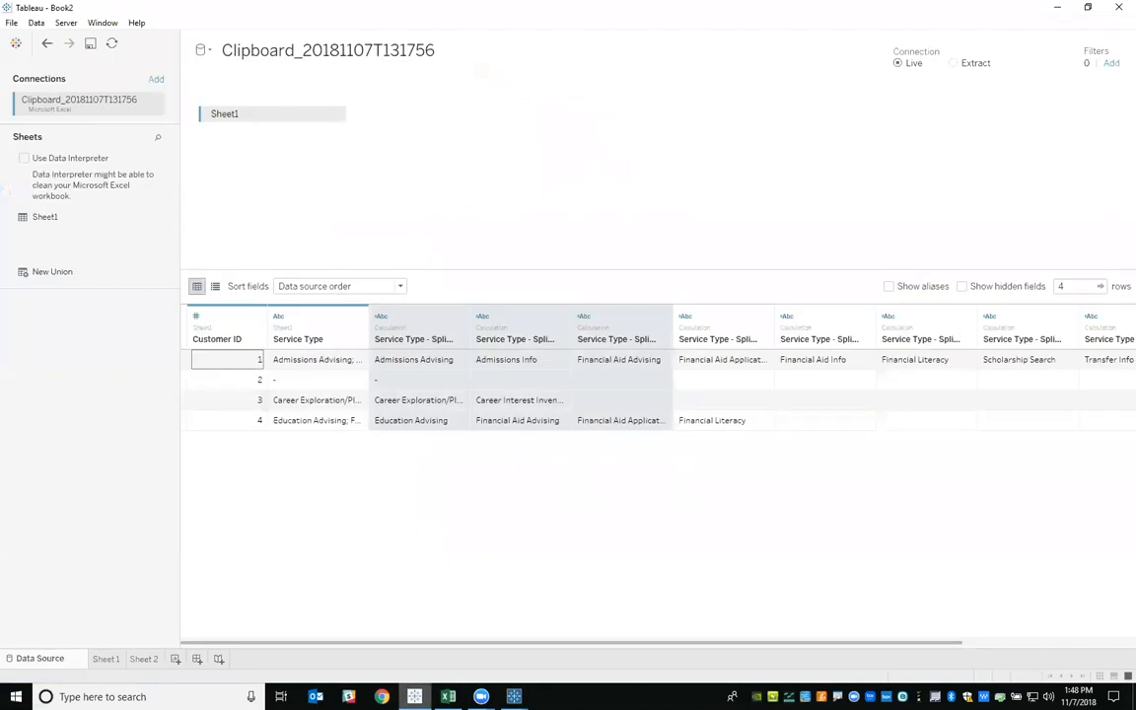
left_click(144, 658)
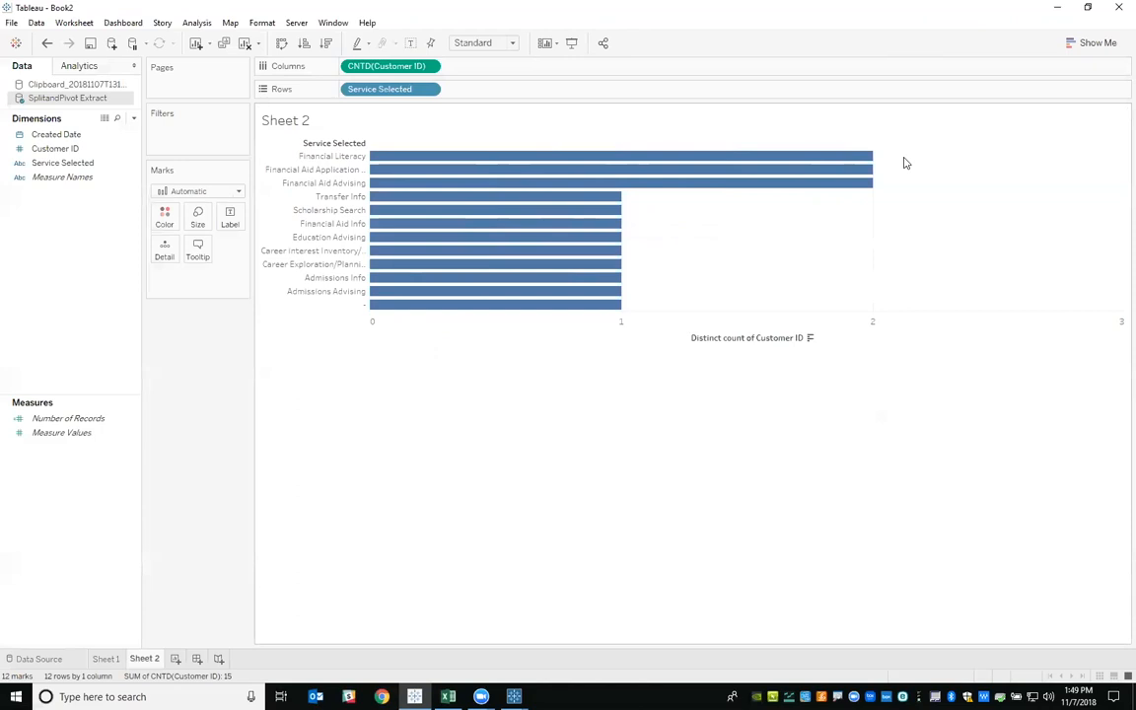
mouse_move(870, 170)
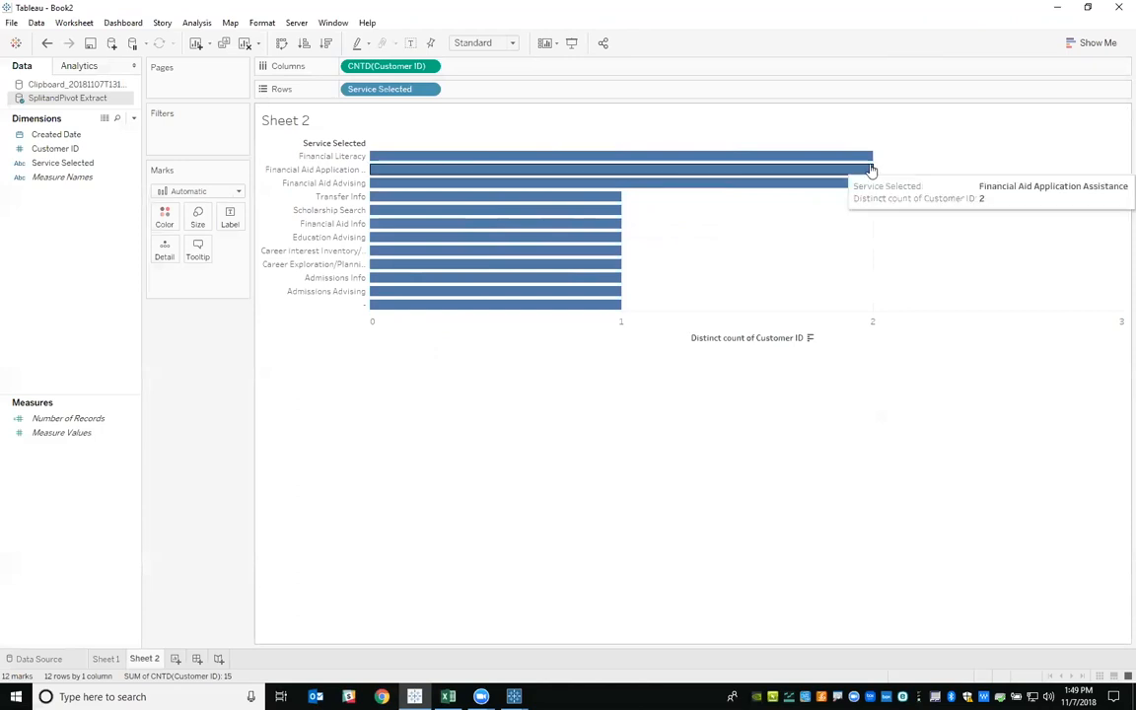